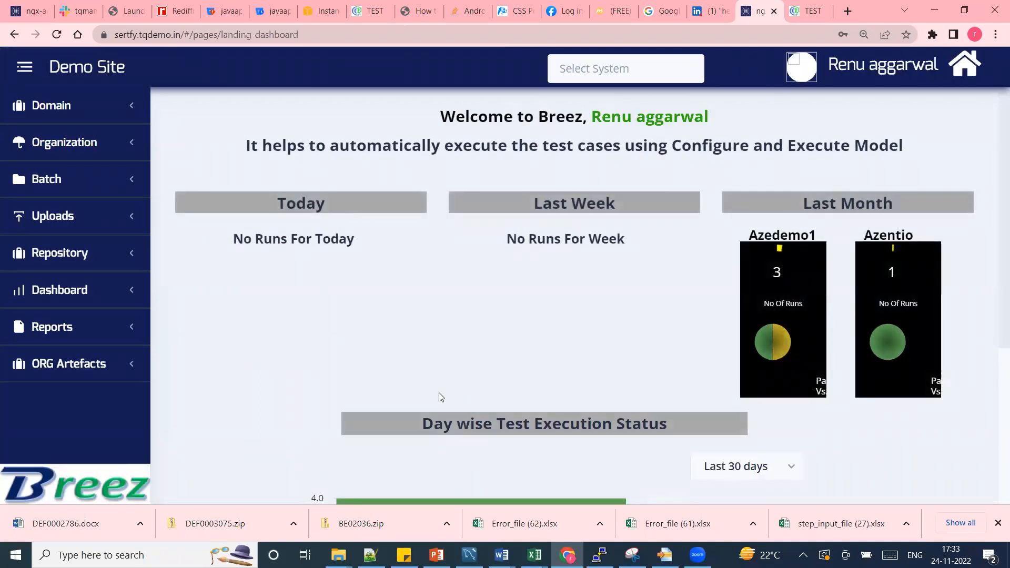
Start a new target system under ORG Artefacts with demosystem as its system code.
left_click(91, 363)
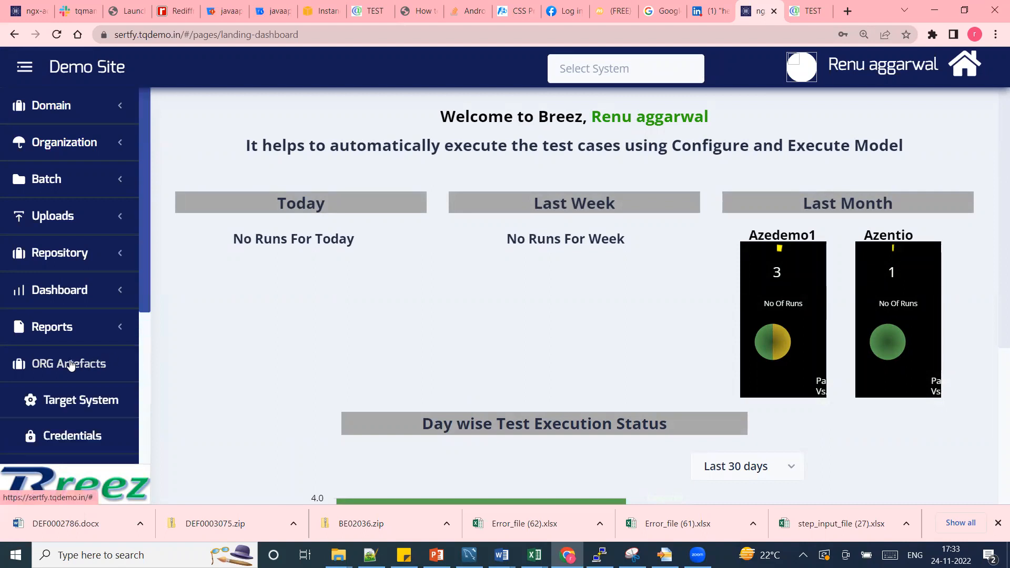
left_click(78, 407)
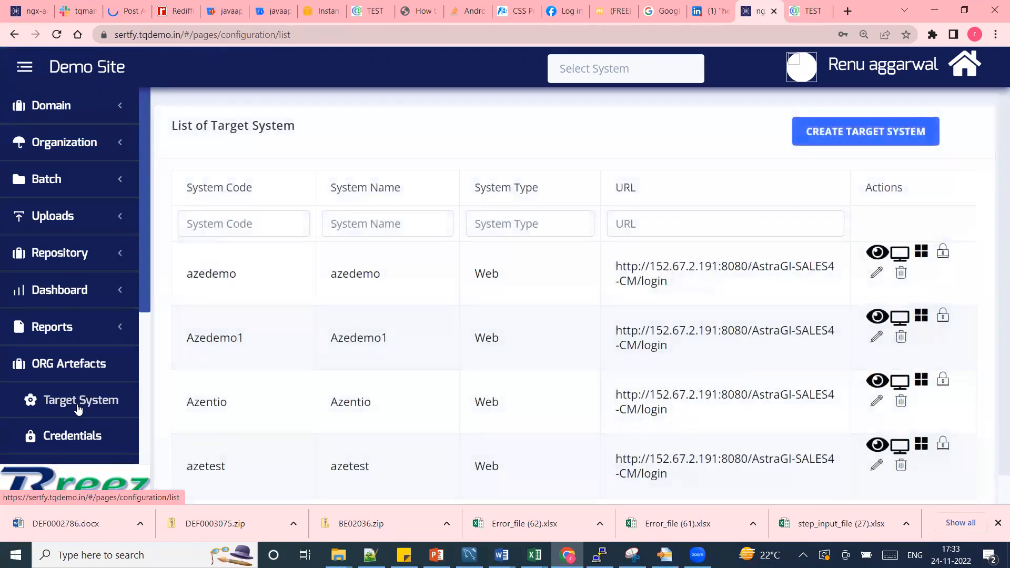
left_click(847, 135)
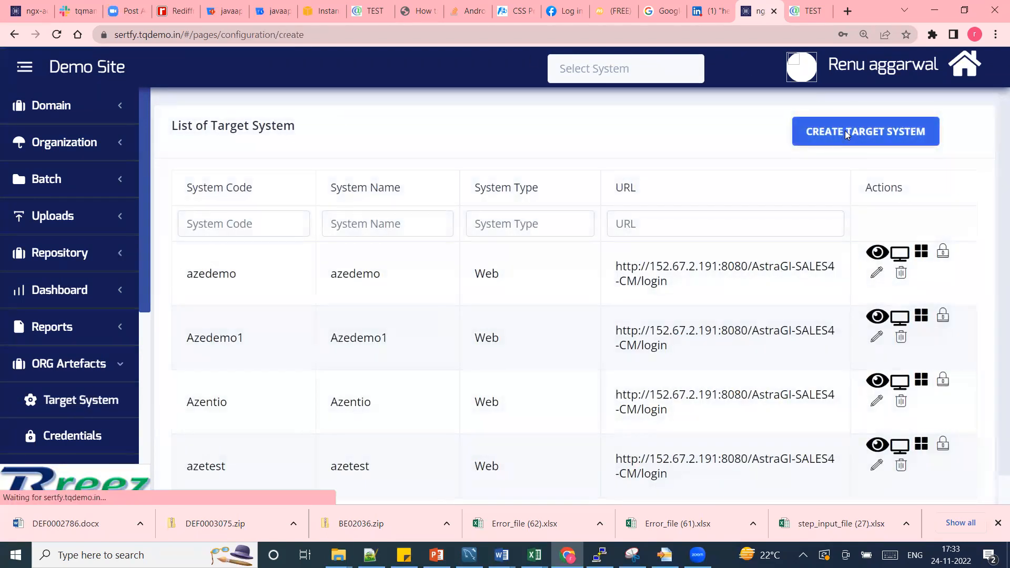
left_click(466, 205)
type("democ")
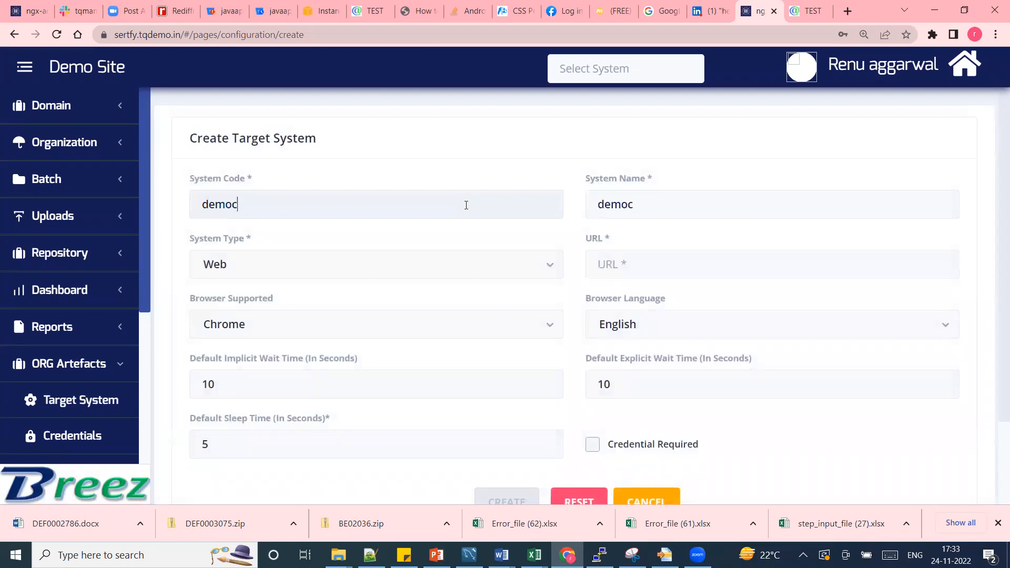
type("ode")
key("BackSpace")
key("BackSpace")
key("BackSpace")
type("ystem")
left_click(674, 269)
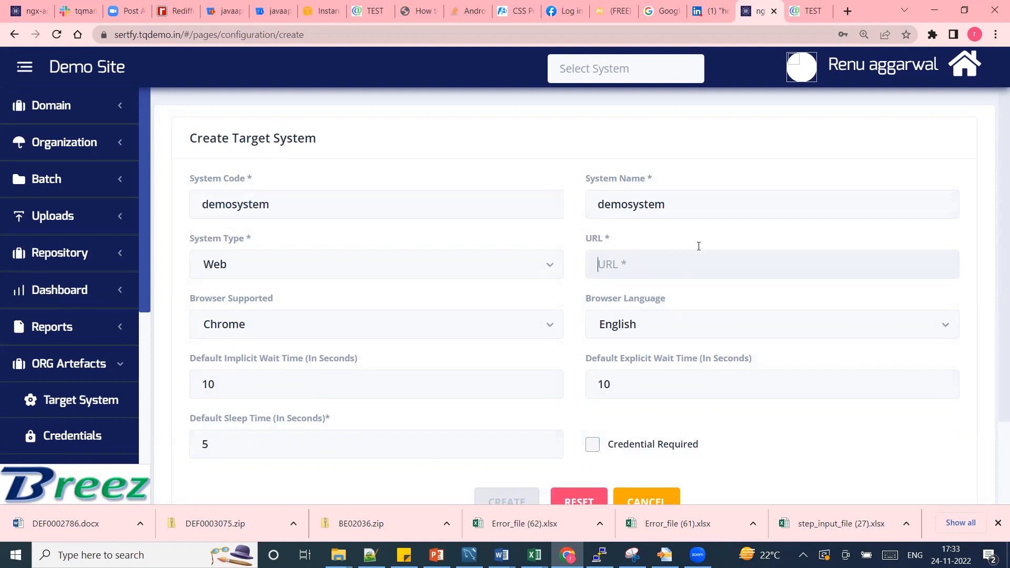
left_click(804, 12)
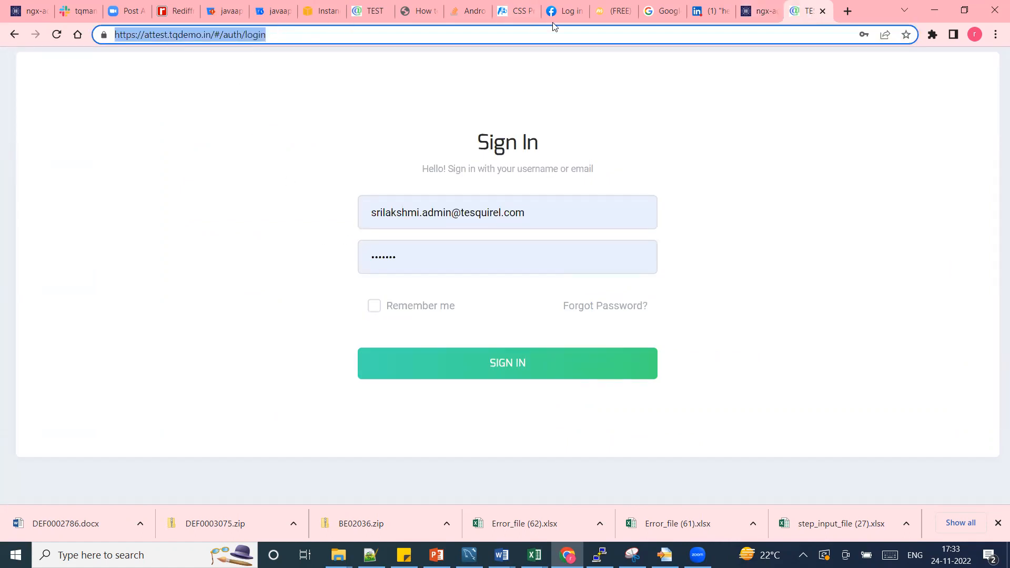
left_click(761, 11)
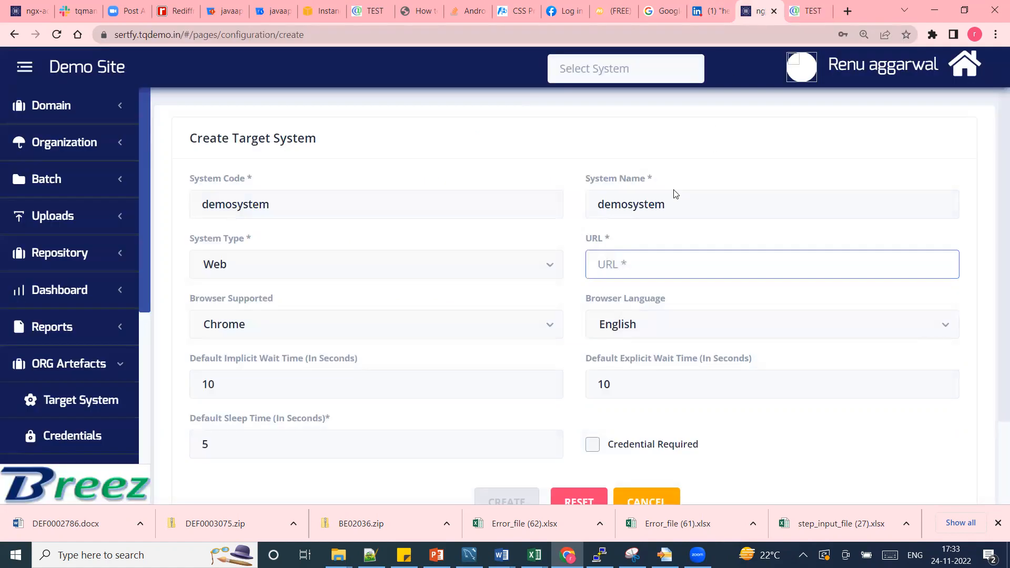
type("https://attest.tqdemo.in/#/auth/login")
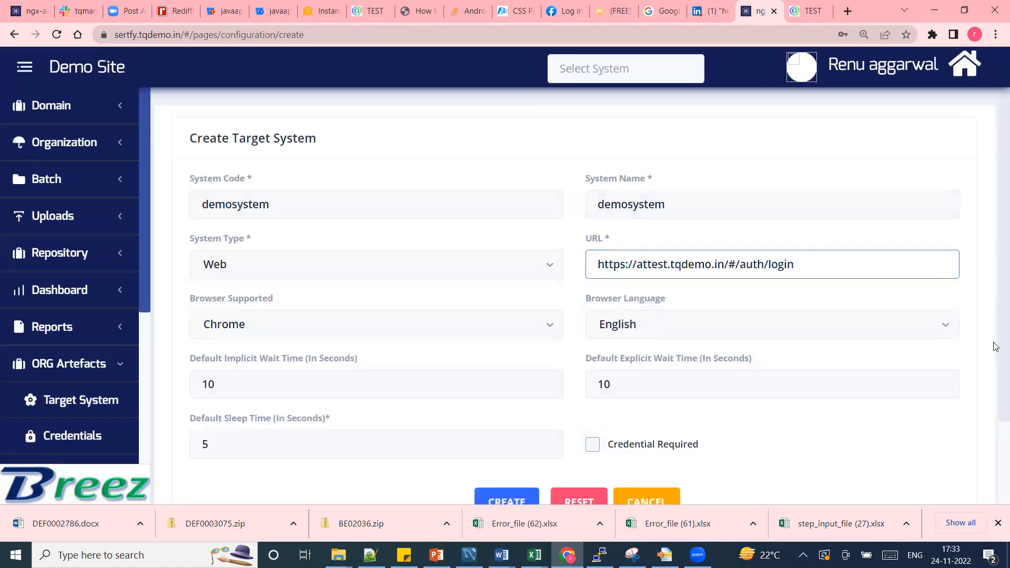
left_click_drag(997, 345, 997, 408)
left_click(506, 427)
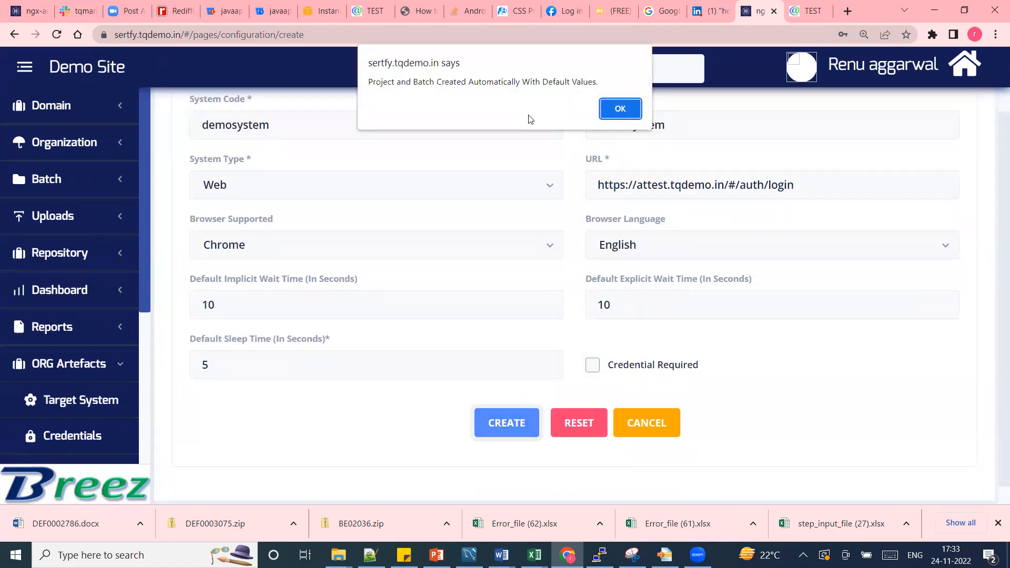
left_click(621, 109)
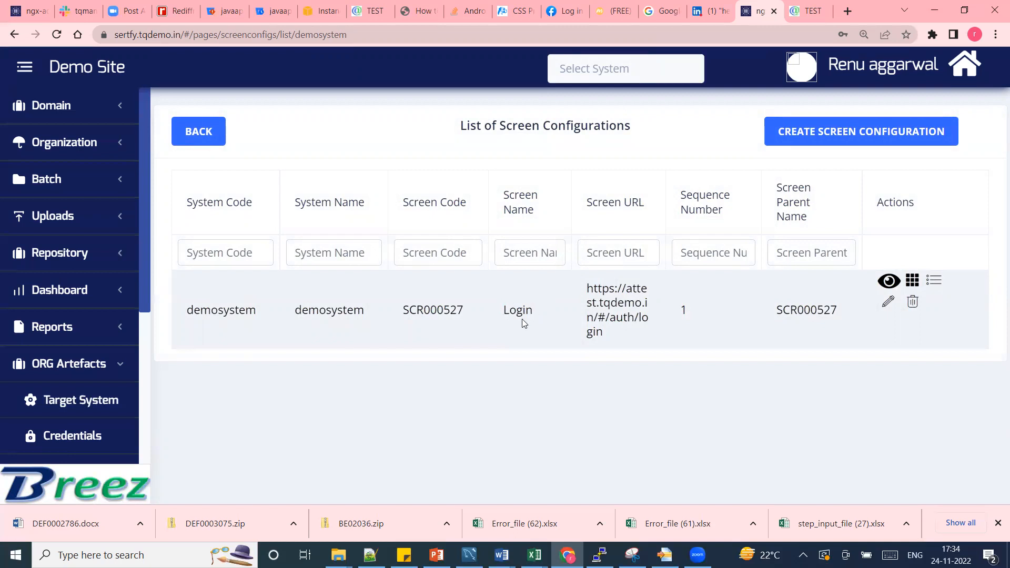
Review the test steps of the demosystem Login screen and return to the screen configuration list.
left_click(934, 282)
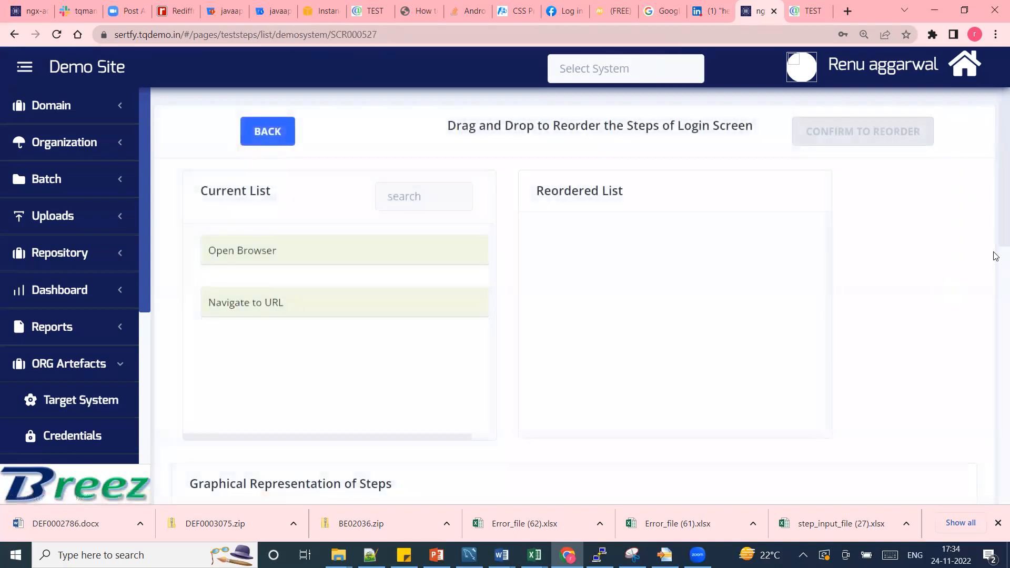
left_click_drag(996, 233, 996, 447)
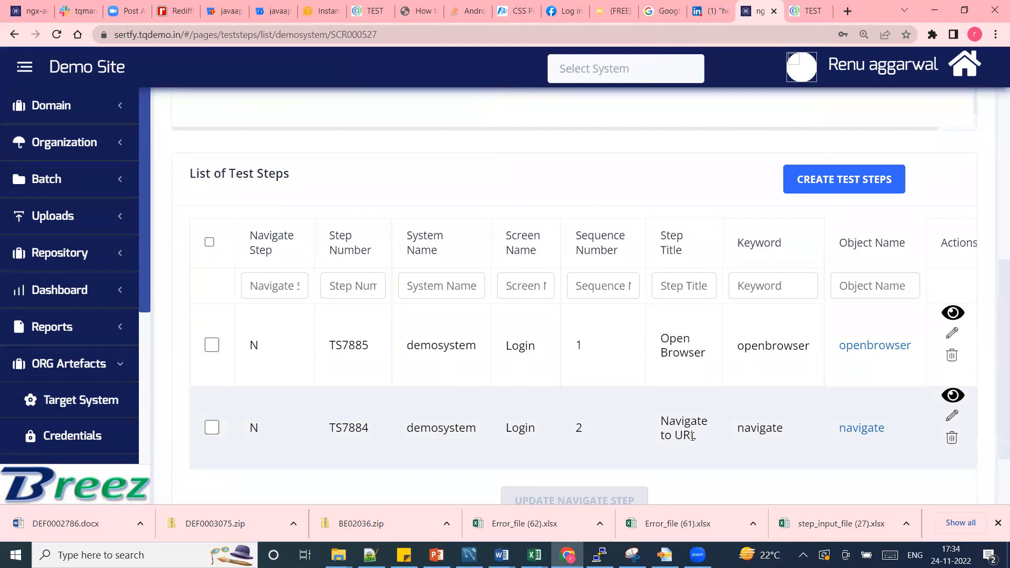
left_click_drag(997, 371, 995, 103)
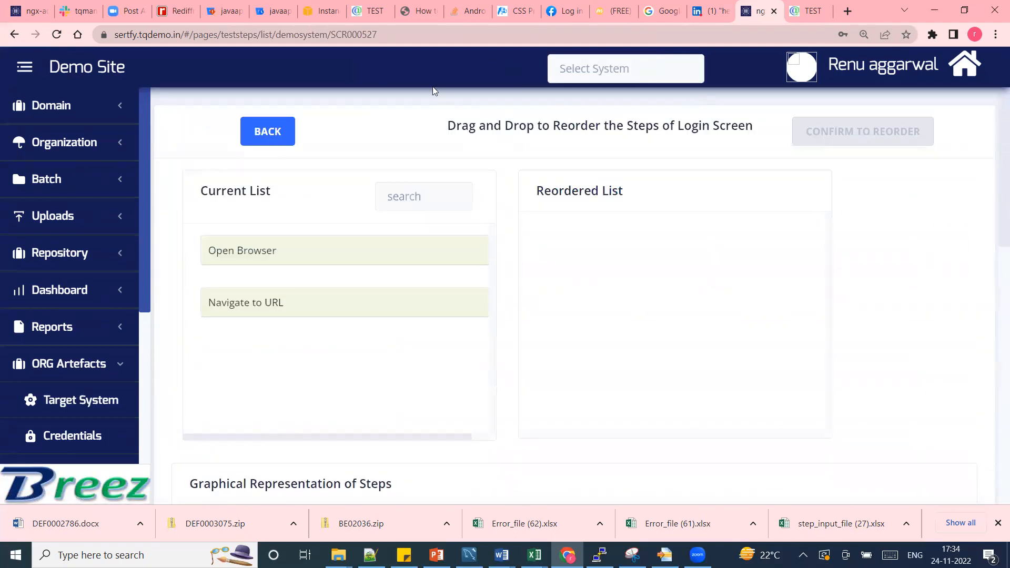
left_click(266, 133)
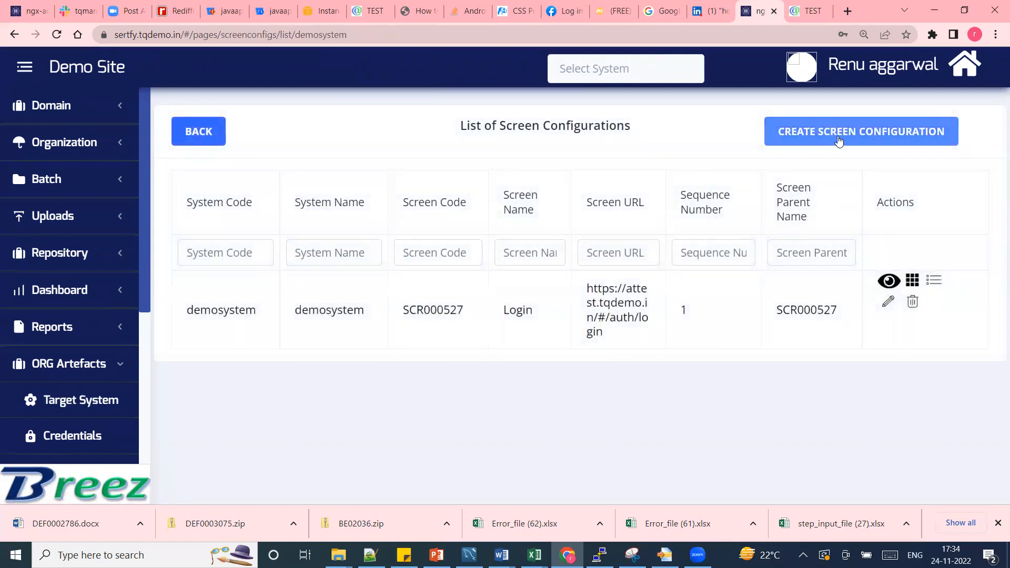
left_click(839, 141)
left_click(644, 200)
type("second")
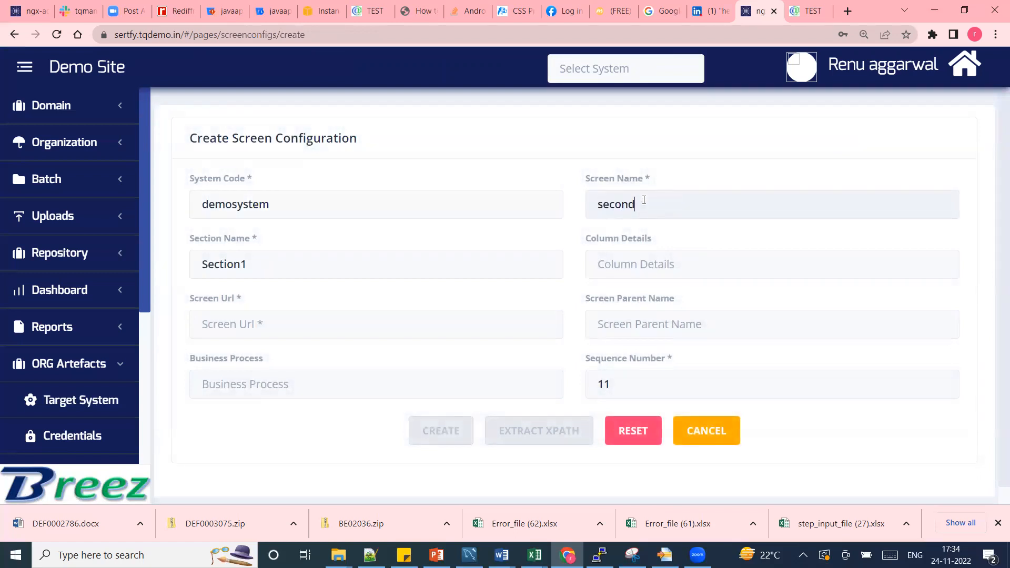
type("screen")
left_click(370, 321)
type("https://attest.tqdemo.in/#/auth/login")
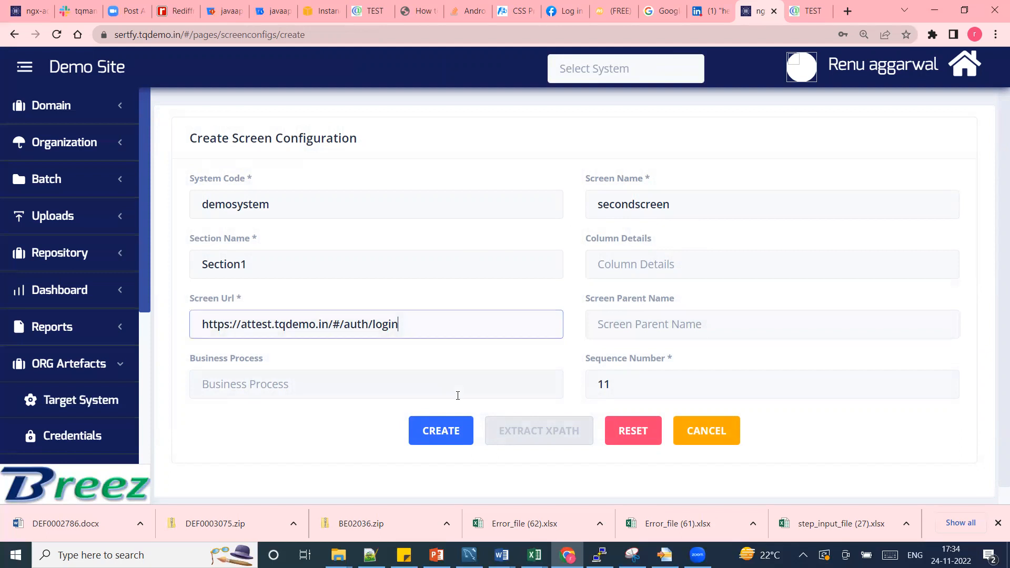
left_click(441, 438)
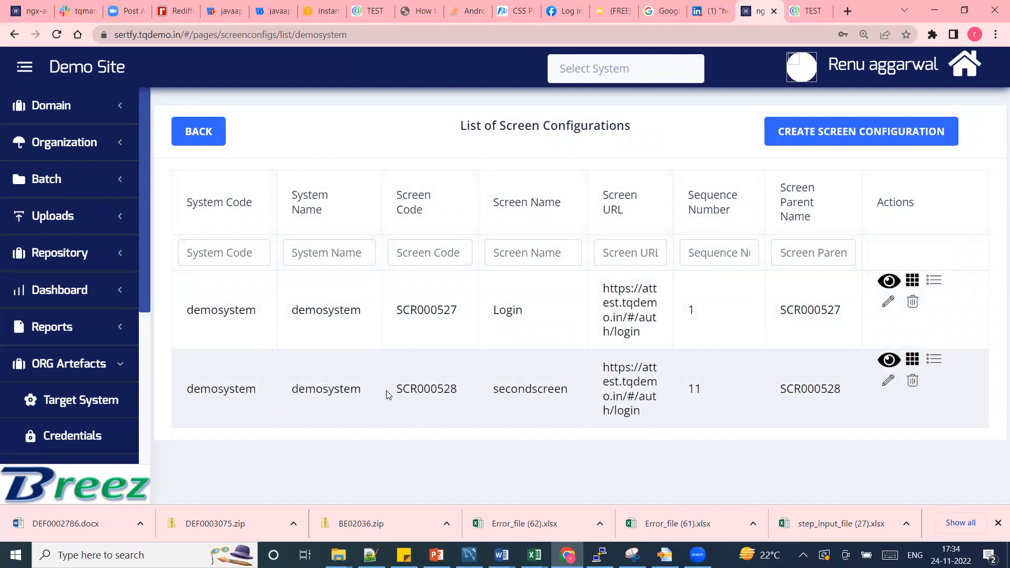
left_click(815, 18)
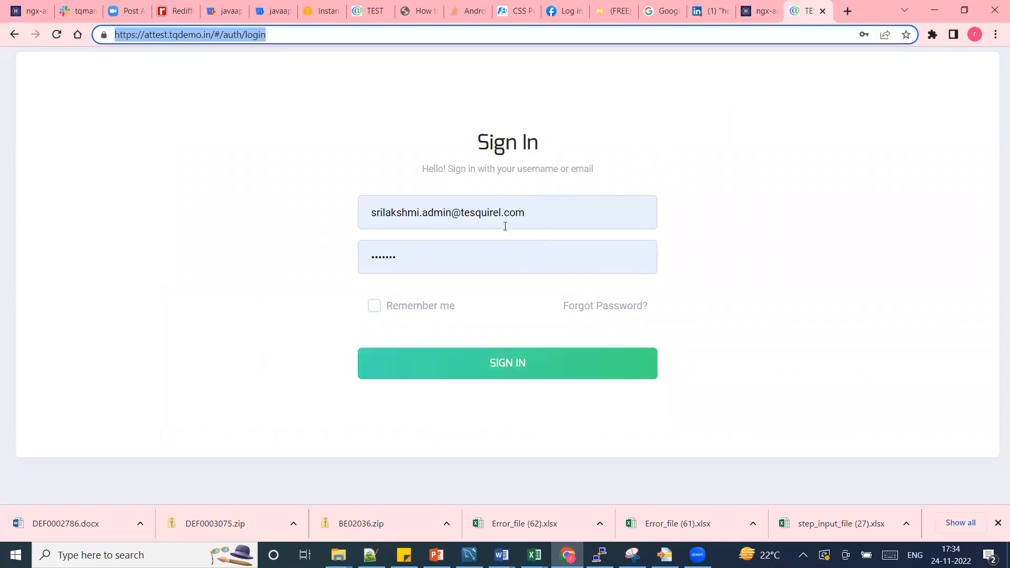
left_click(761, 11)
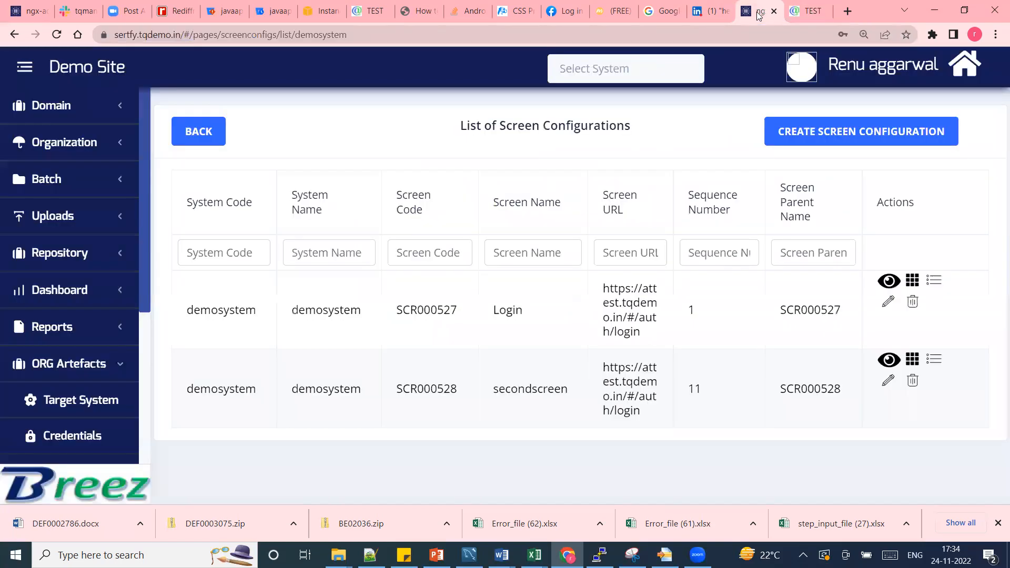
Set up an element extraction for system demosystem, screen SCR000528 and the user name option username.
left_click(30, 179)
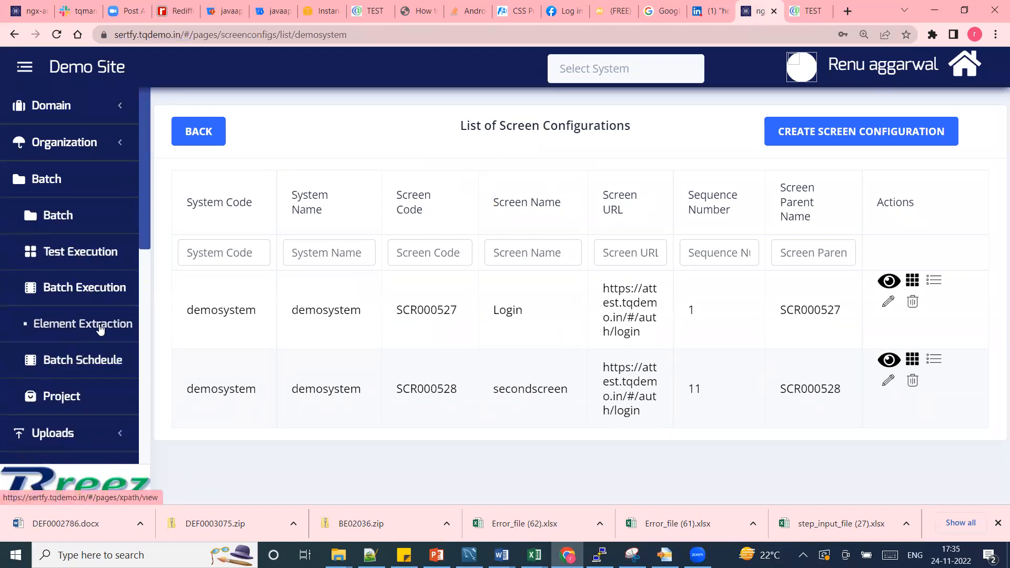
left_click(101, 328)
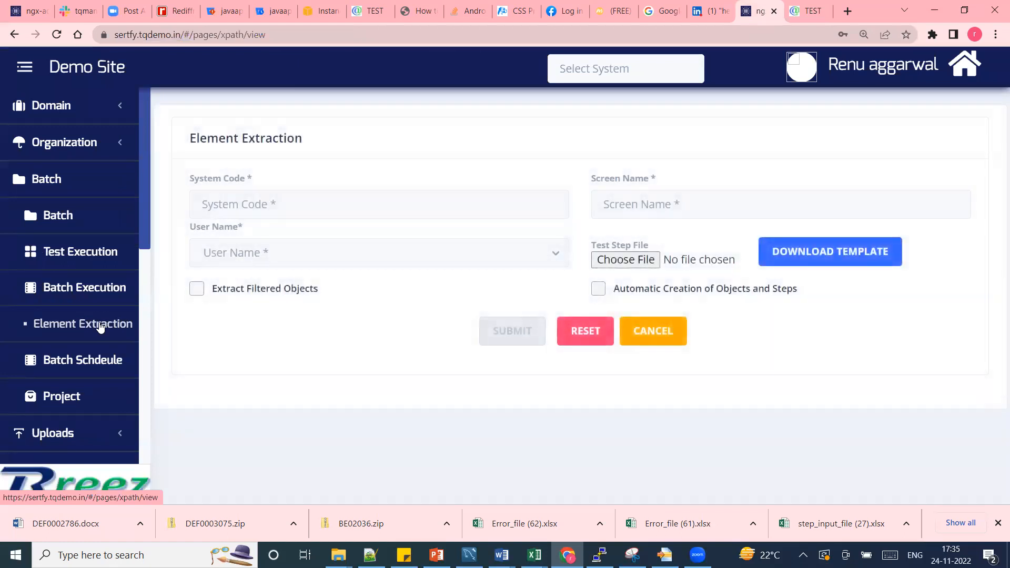
left_click(264, 205)
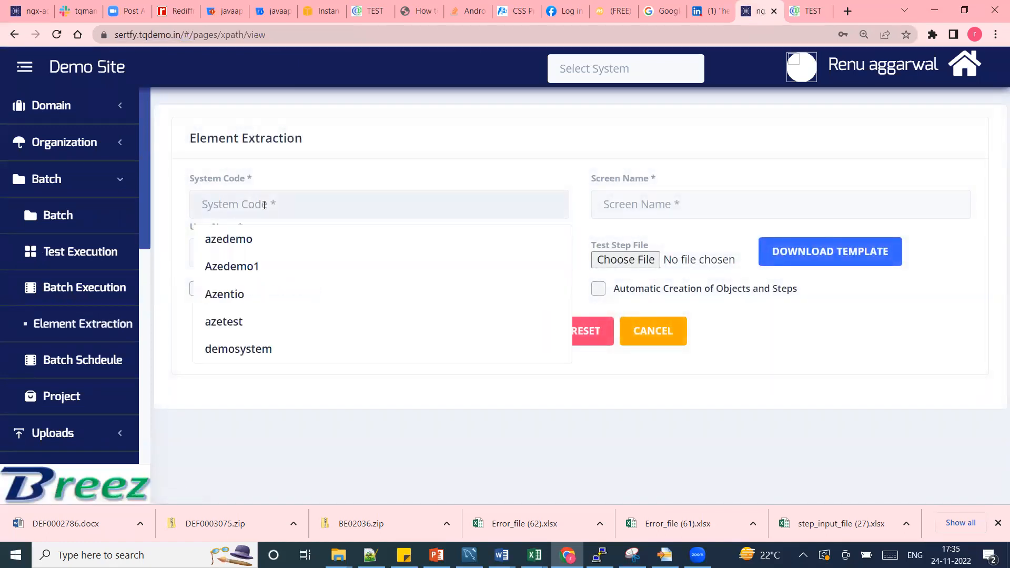
left_click(255, 349)
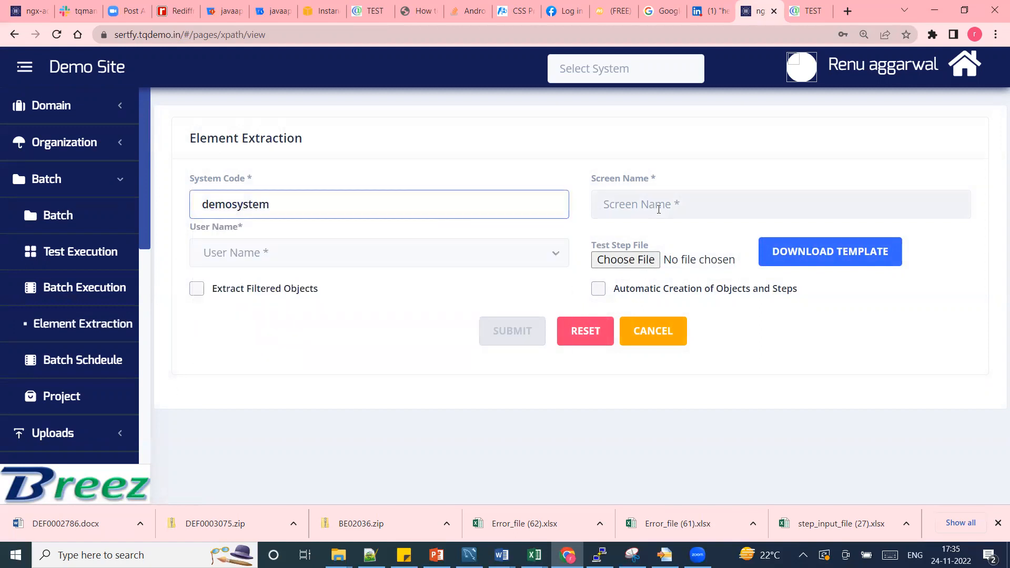
left_click(661, 204)
left_click(637, 273)
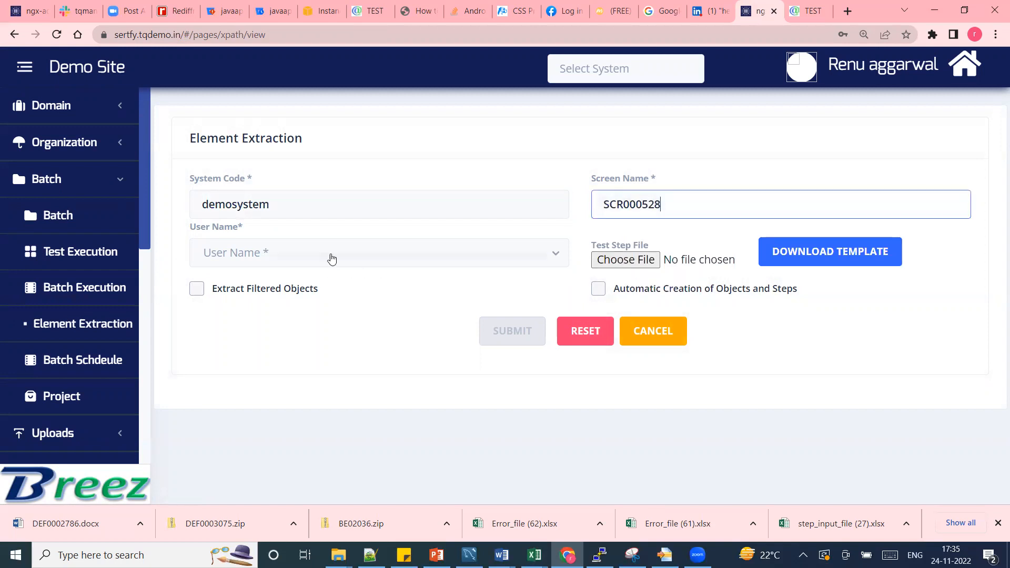
left_click(331, 260)
left_click(260, 289)
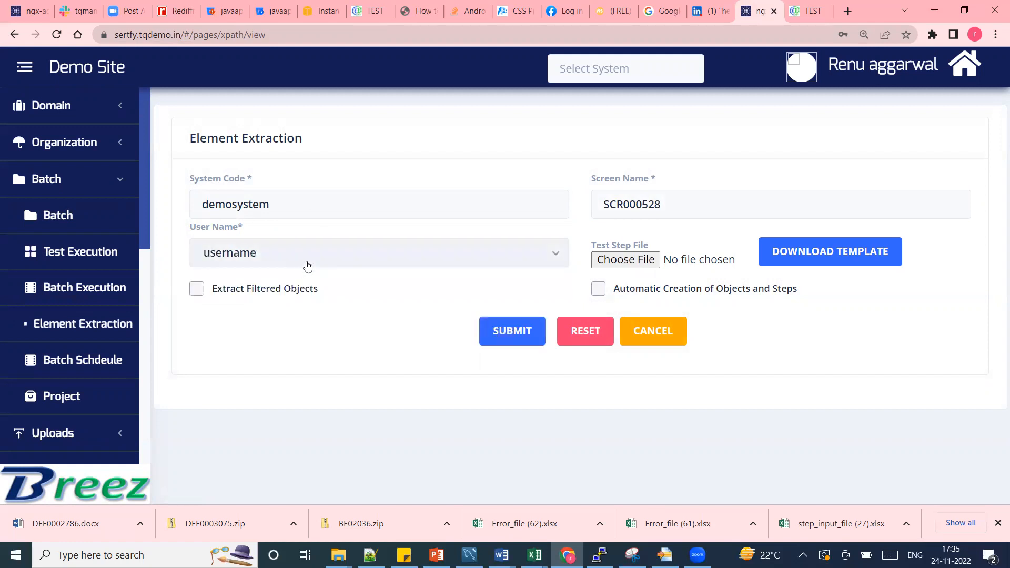
Enable extraction of filtered objects, then download the object name list template and open it for editing in Excel.
left_click(197, 291)
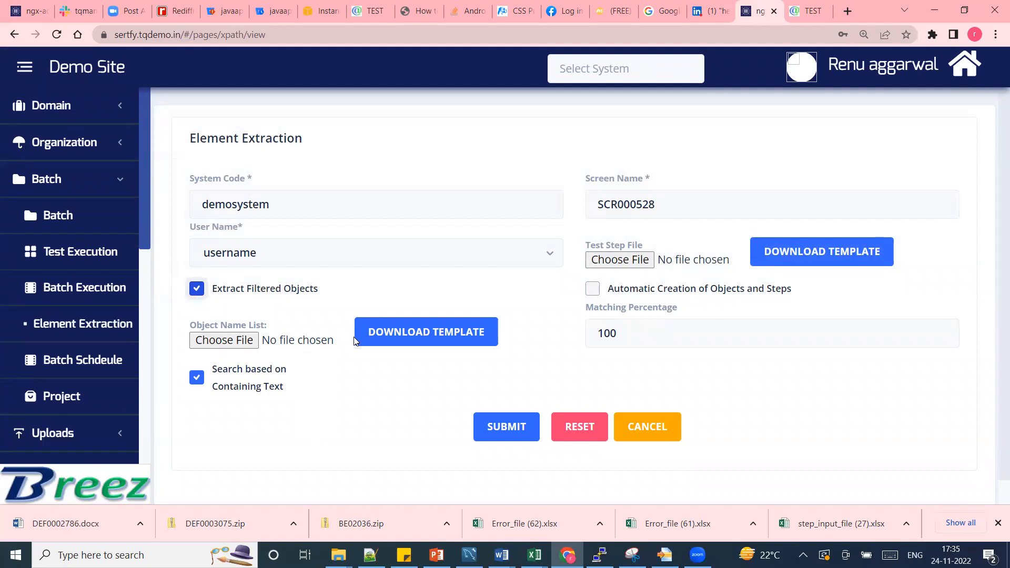
left_click(431, 337)
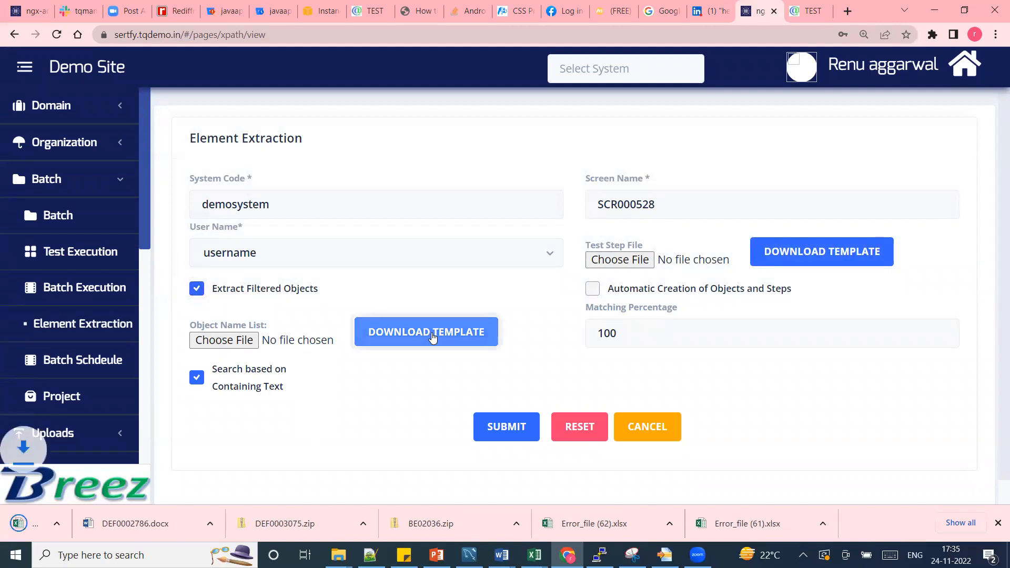
left_click(69, 528)
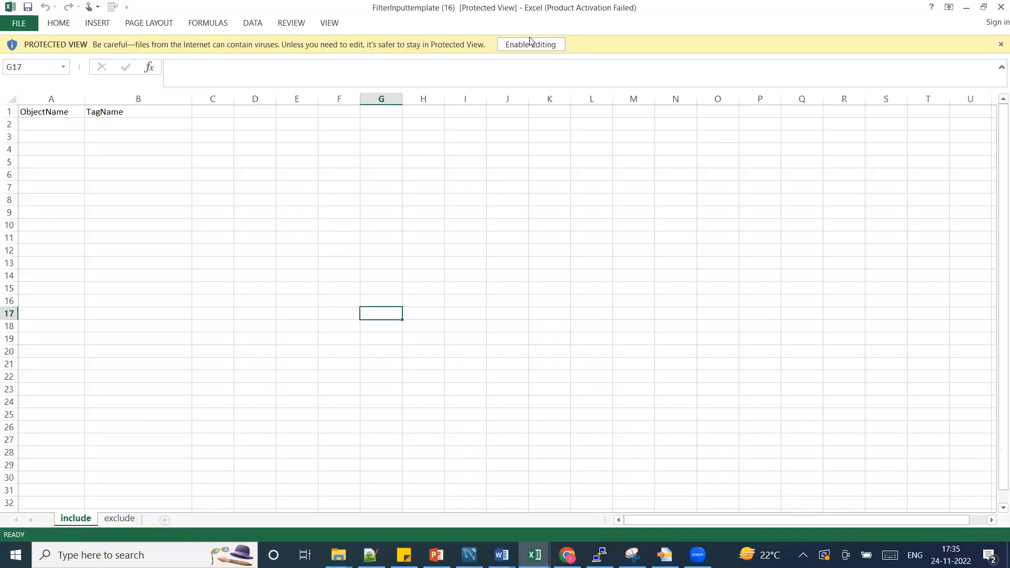
left_click(529, 45)
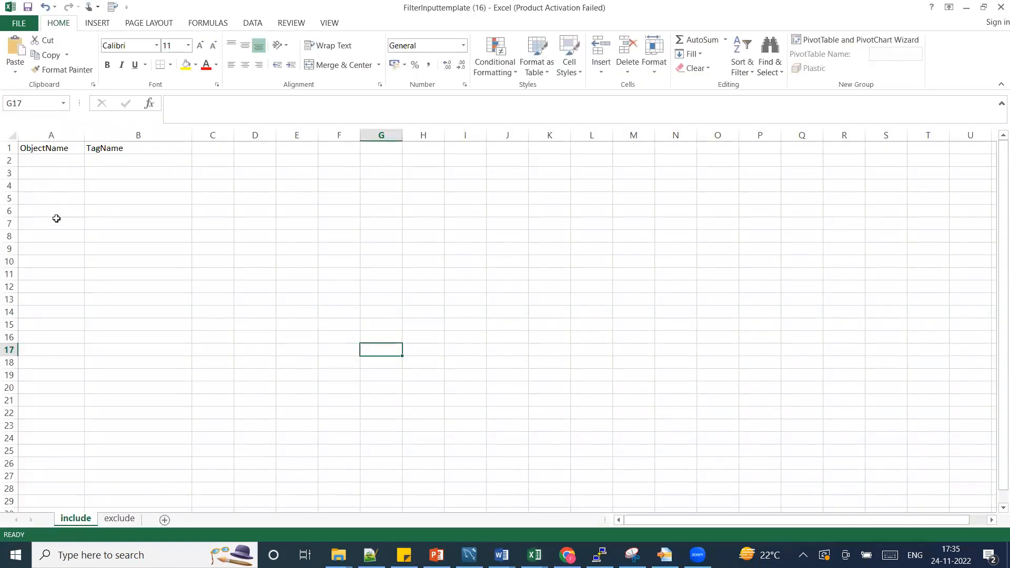
left_click(116, 161)
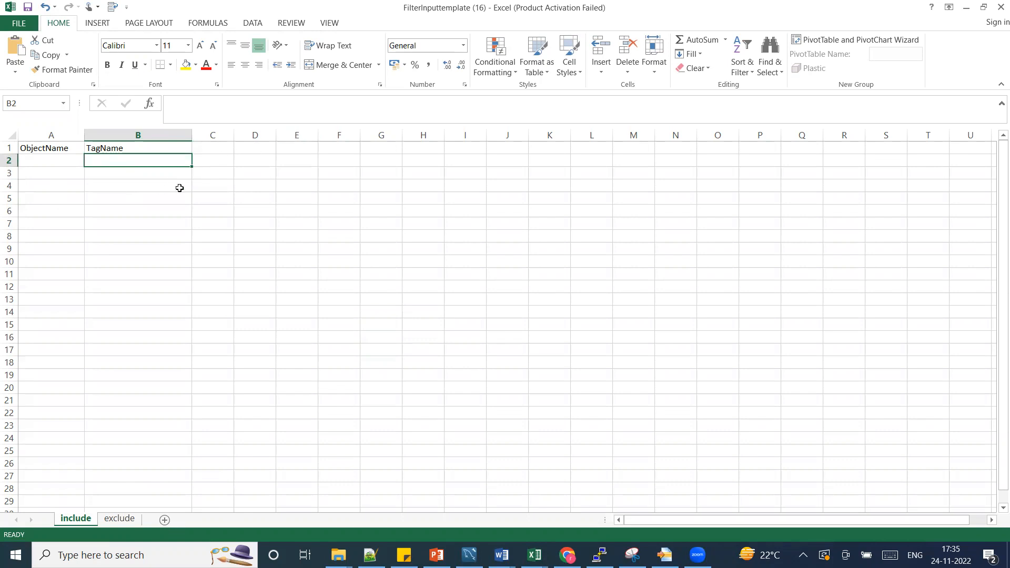
Switch to the sign-in page in Chrome and inspect the HTML of its email address field.
key("alt+Tab")
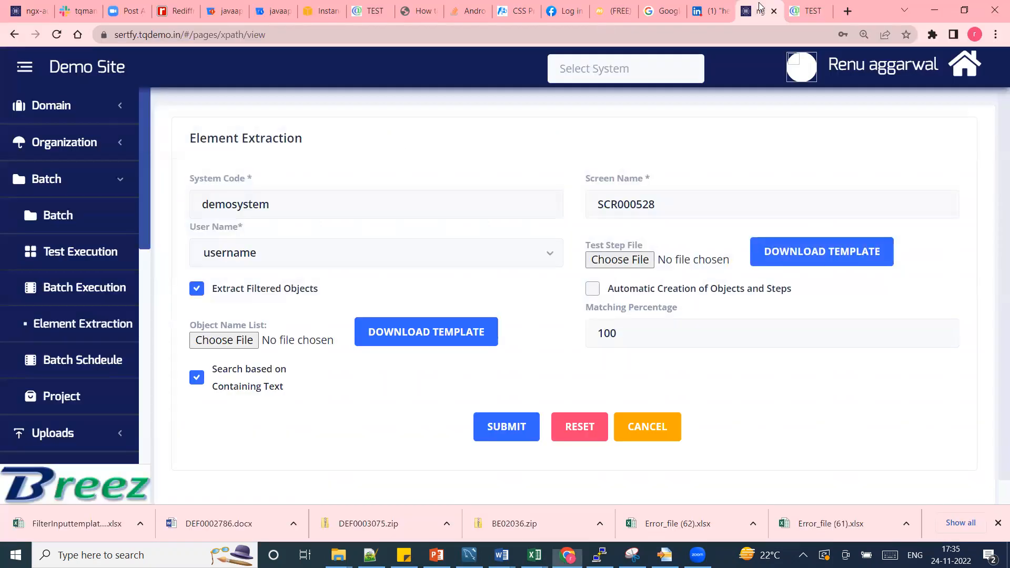
left_click(829, 12)
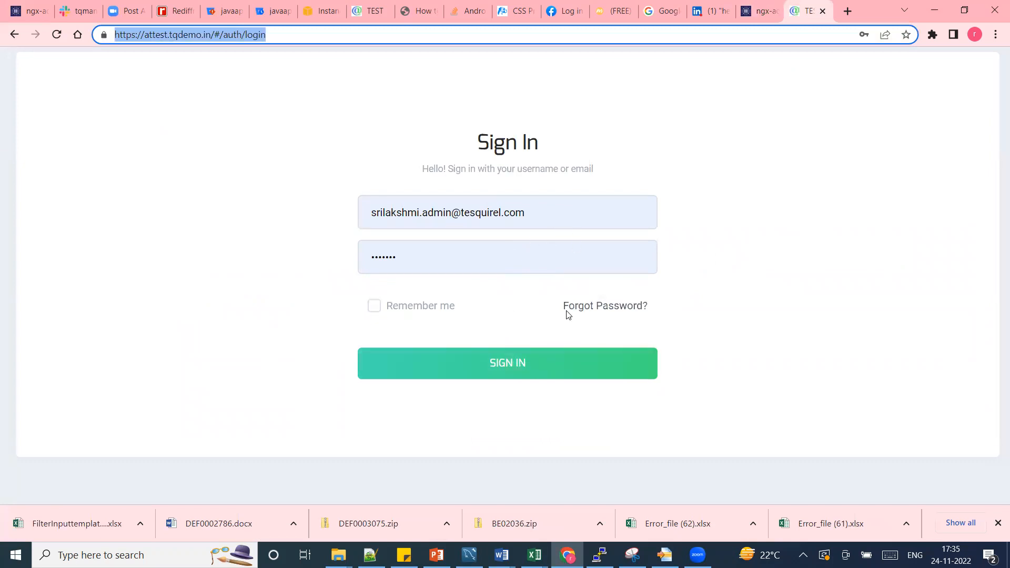
left_click(520, 211)
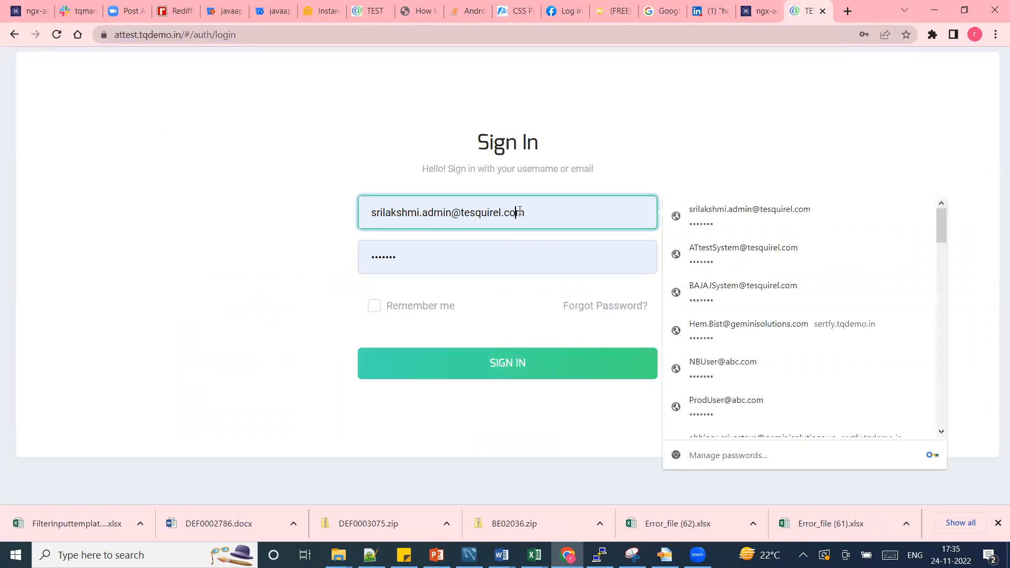
left_click(580, 433)
left_click(606, 224)
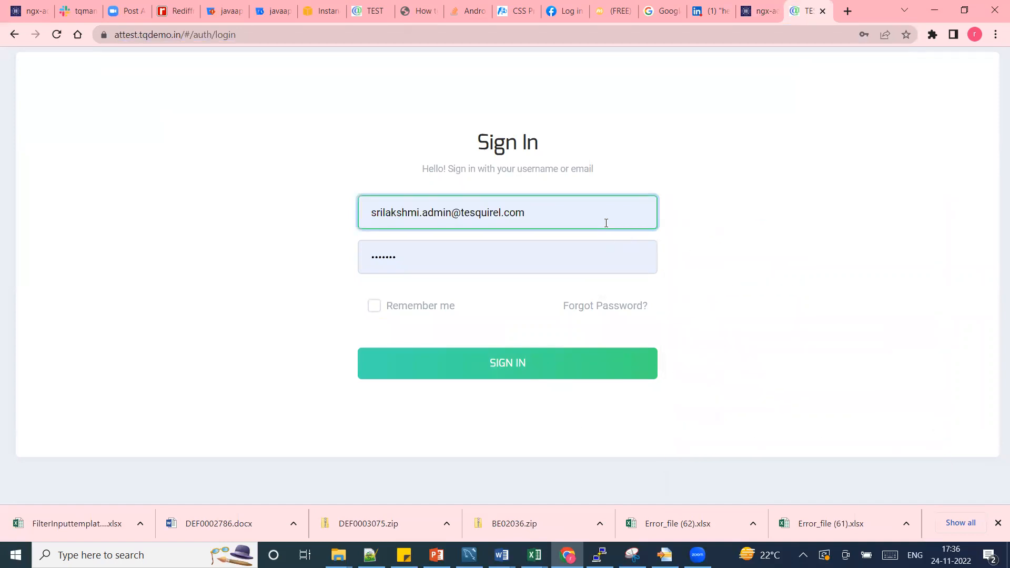
right_click(605, 224)
key("Escape")
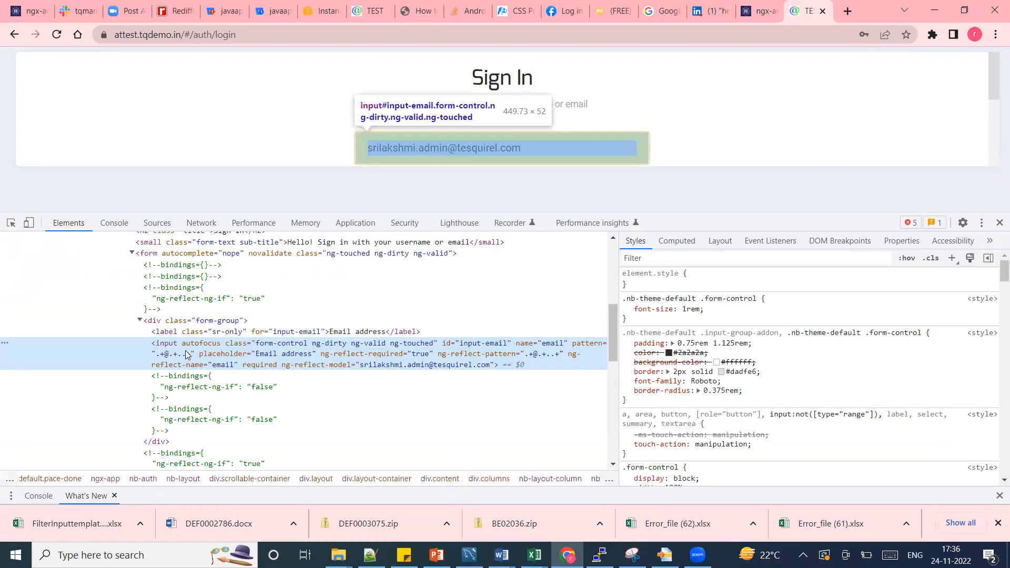
Switch to the filter template in Excel and list the tag names input and button under TagName on the include sheet.
key("alt+Tab")
double_click(155, 165)
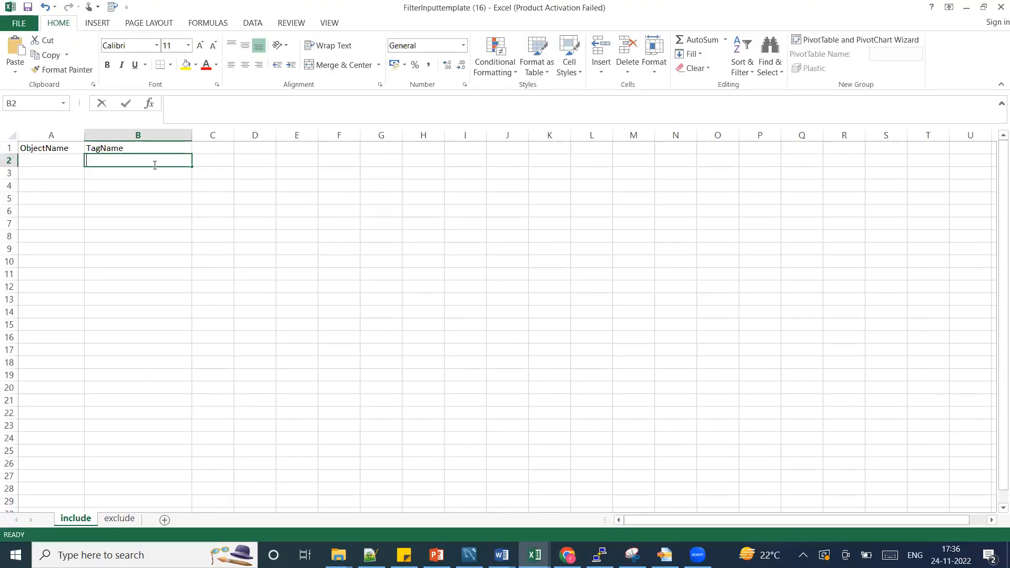
type("input")
key("Return")
type("button")
left_click(144, 208)
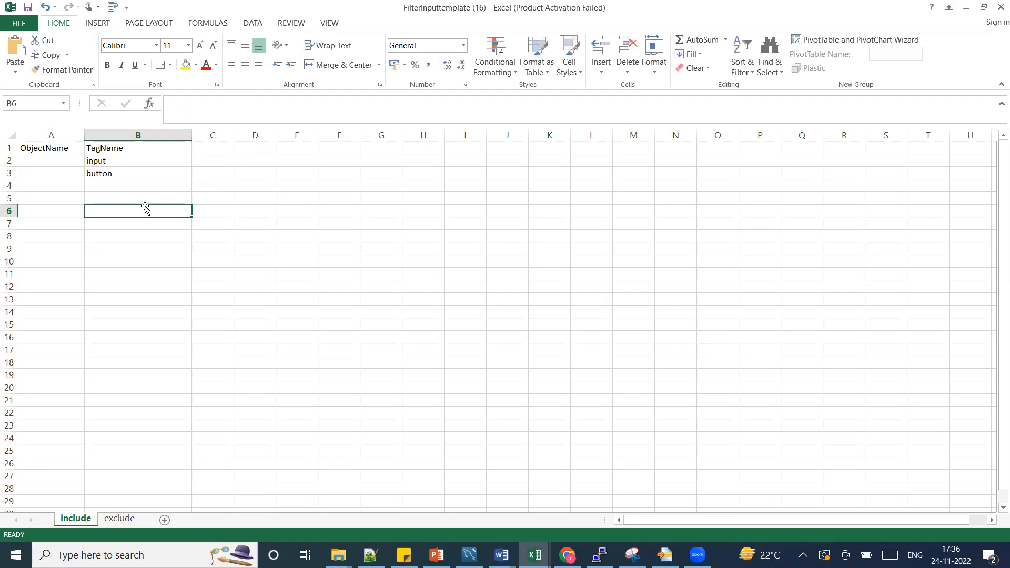
Return to the Breez element extraction form in Chrome and attach FilterInputtemplate (16) as the object name list.
key("alt+Tab")
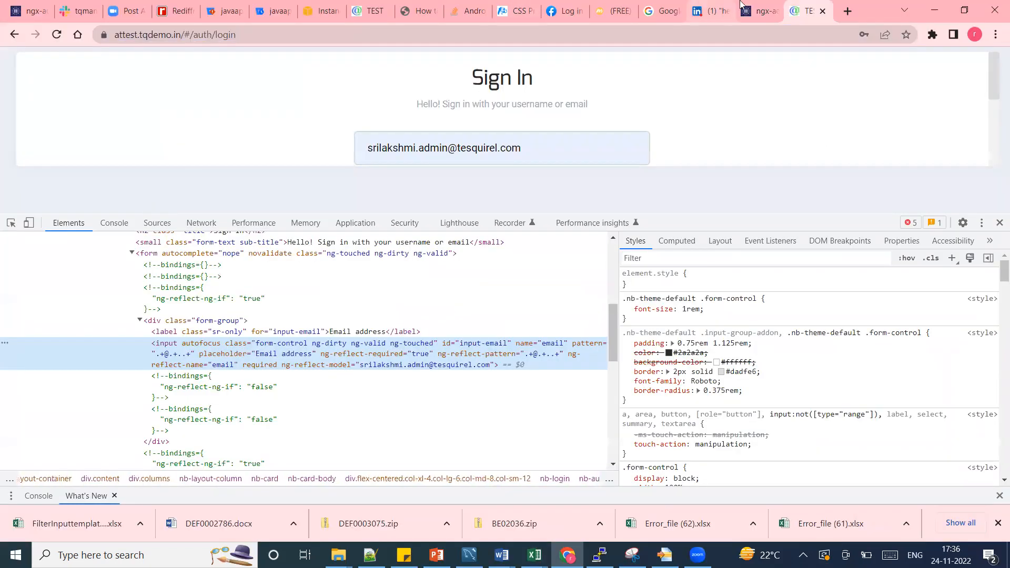
left_click(759, 11)
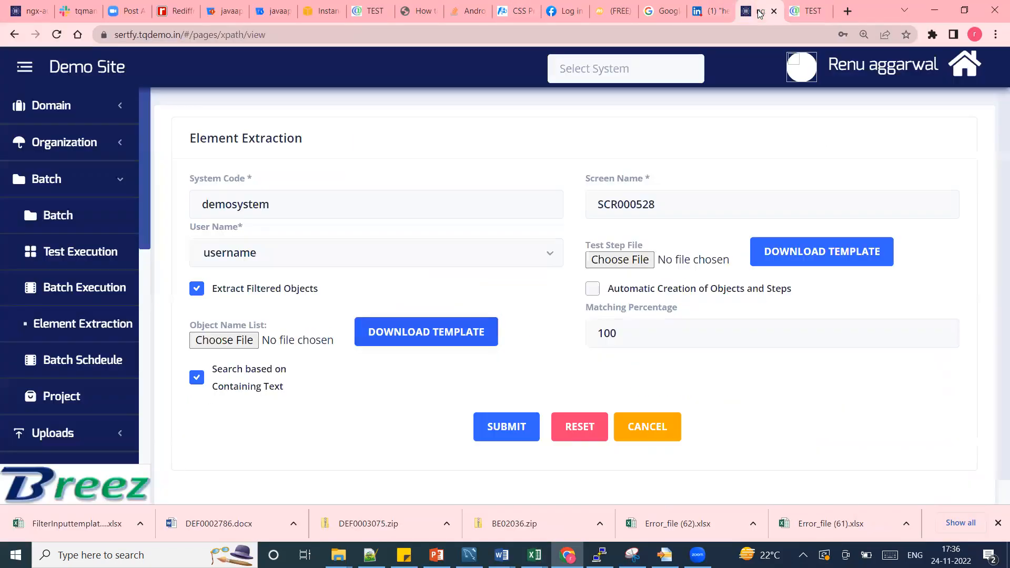
left_click(235, 341)
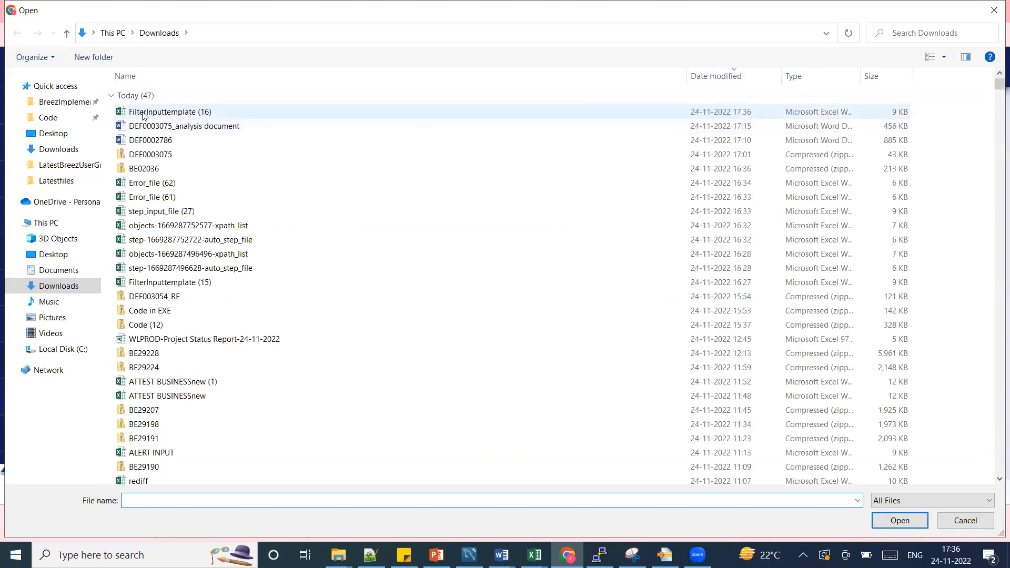
double_click(146, 113)
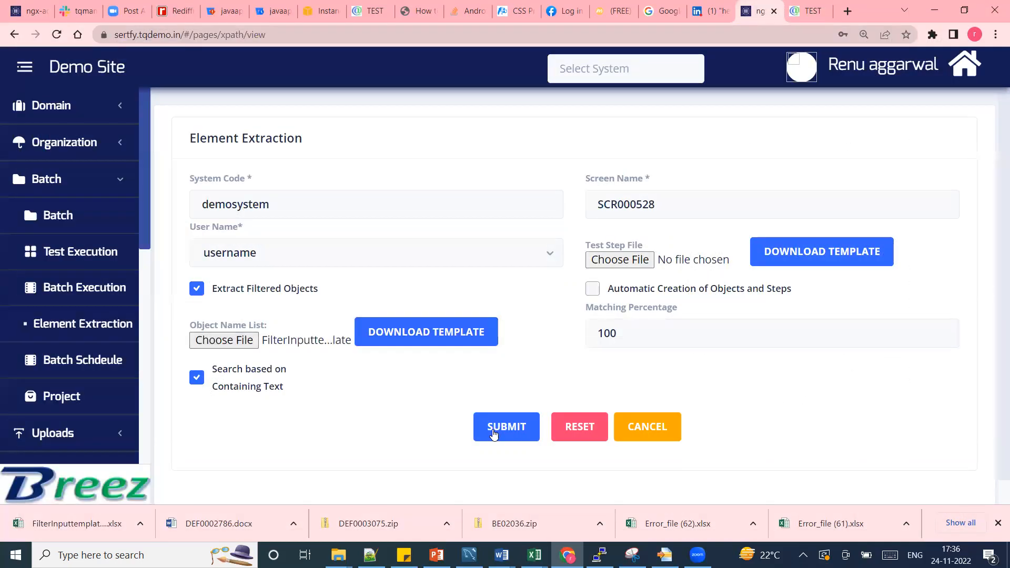
Enable automatic creation of objects and steps, submit the extraction and accept the resulting object list.
left_click(592, 290)
left_click(500, 428)
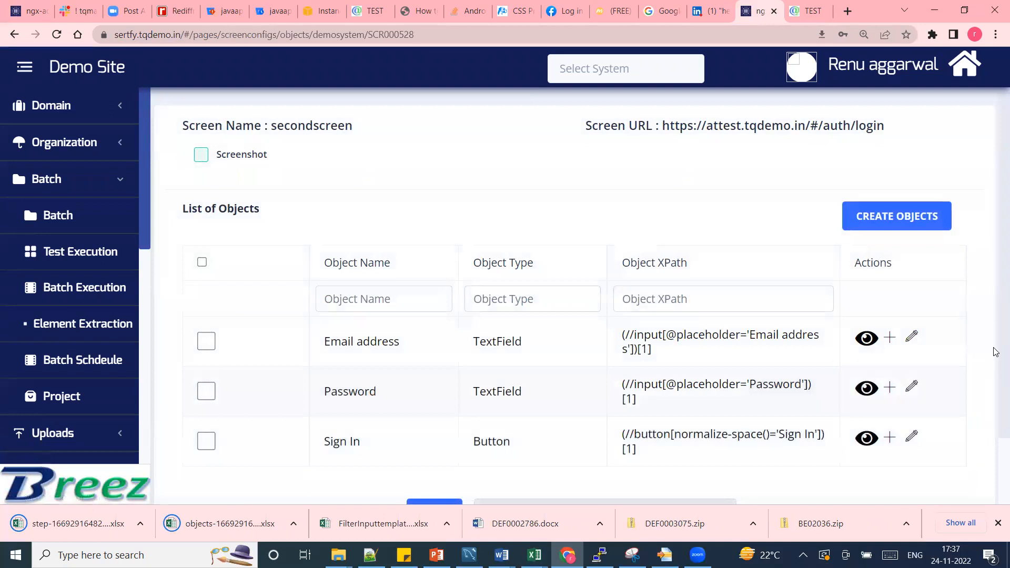
scroll(992, 351, "down", 1)
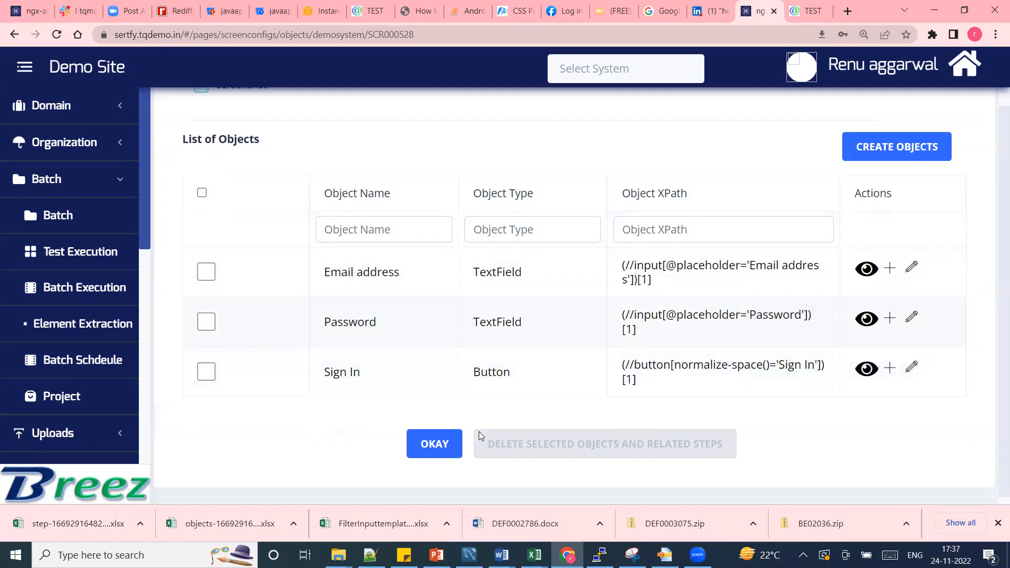
left_click(436, 456)
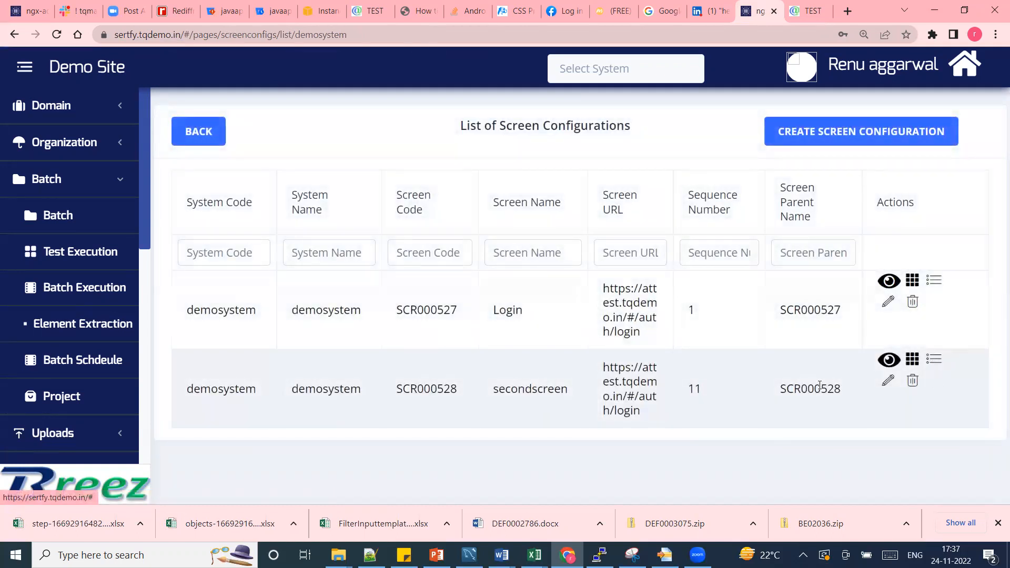
Open the test steps of secondscreen and examine their order, step titles, keywords and object names.
left_click(936, 362)
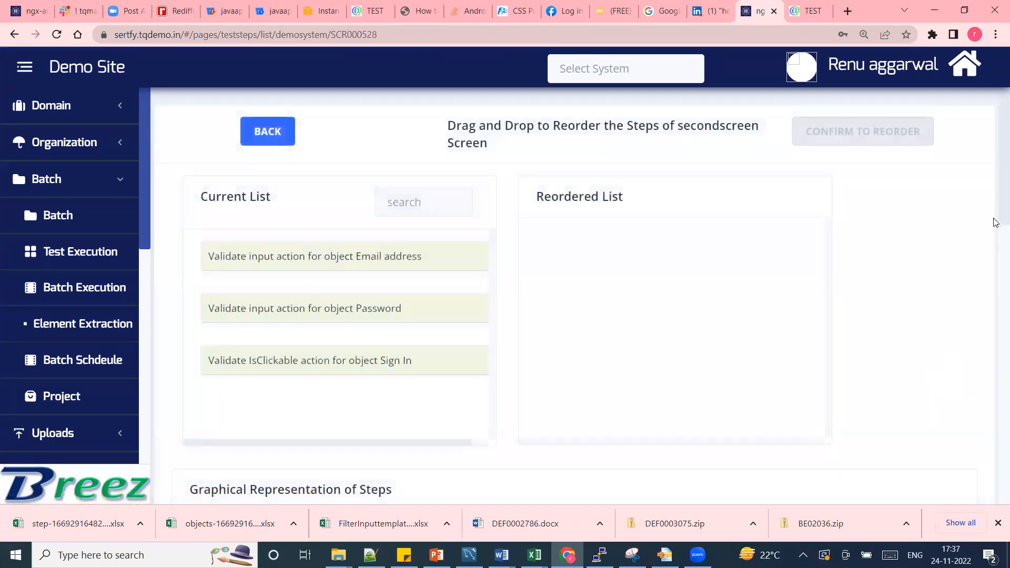
scroll(995, 210, "down", 3)
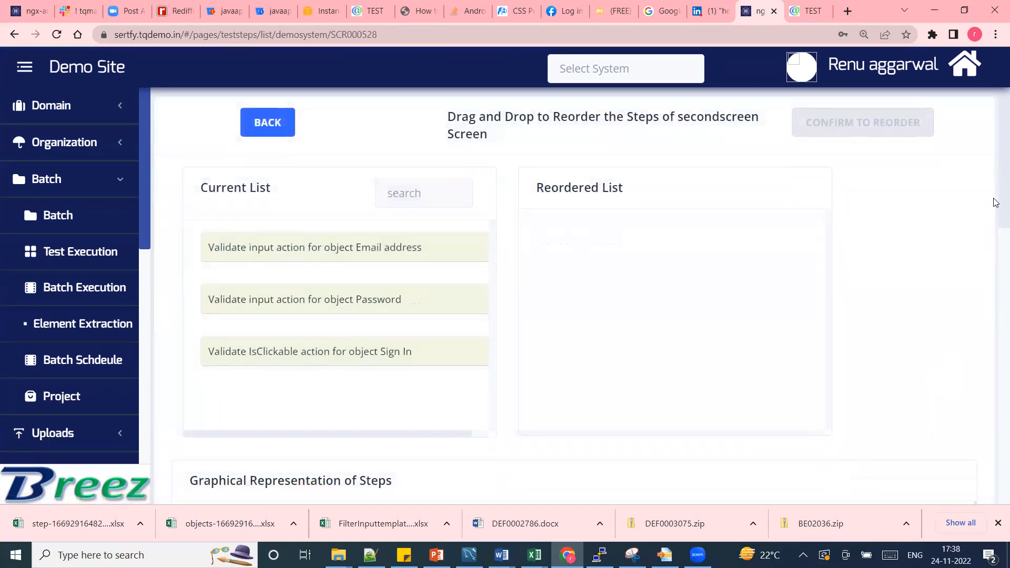
scroll(995, 210, "down", 3)
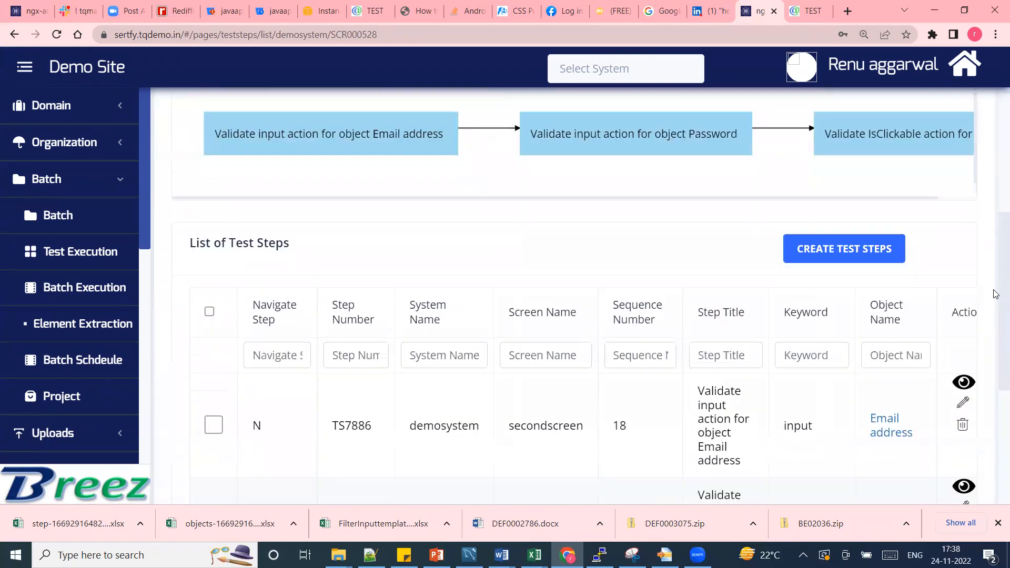
scroll(995, 303, "down", 2)
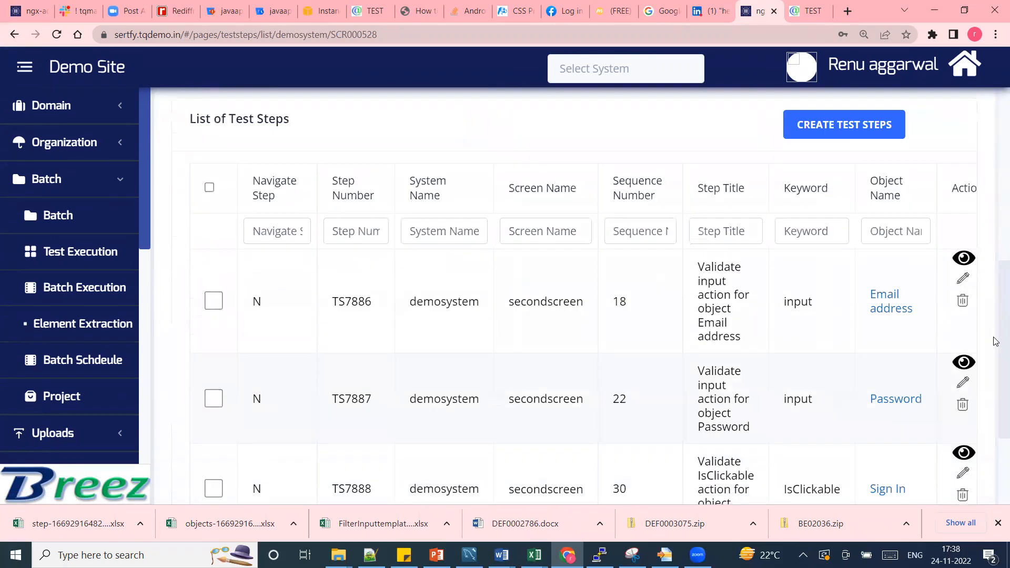
scroll(894, 279, "down", 1)
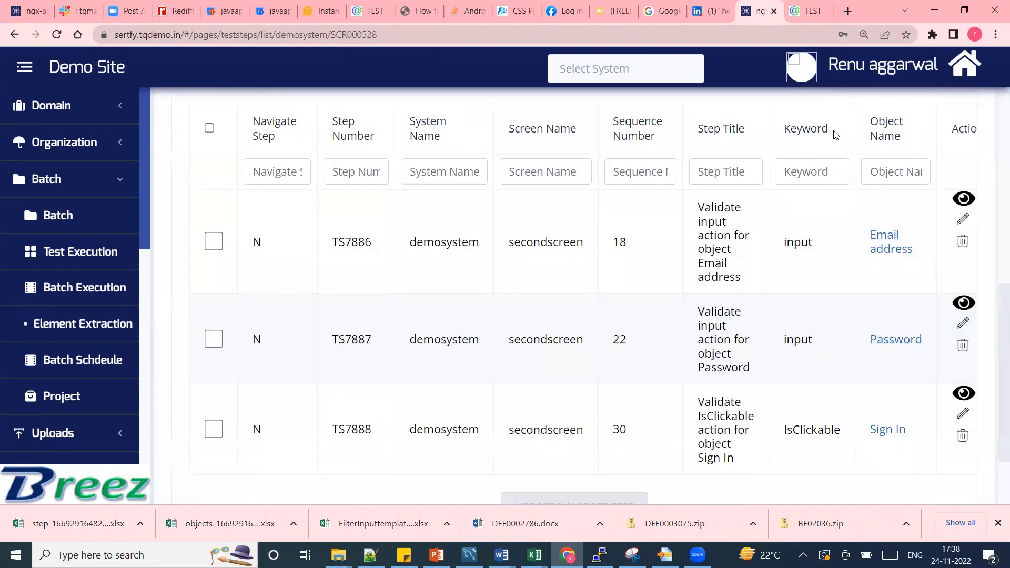
left_click_drag(836, 136, 787, 131)
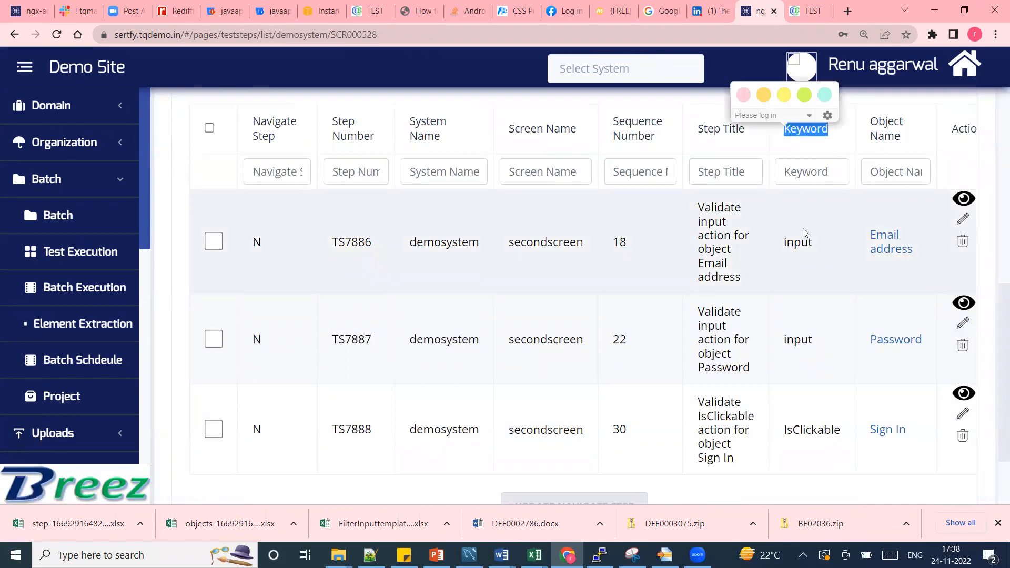
left_click(806, 220)
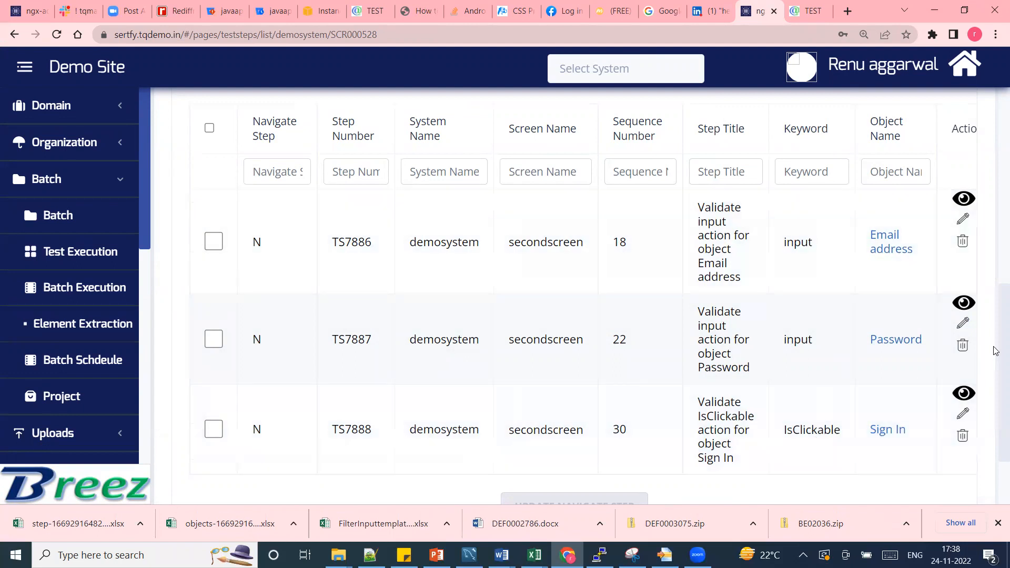
scroll(996, 363, "down", 2)
left_click_drag(997, 378, 996, 157)
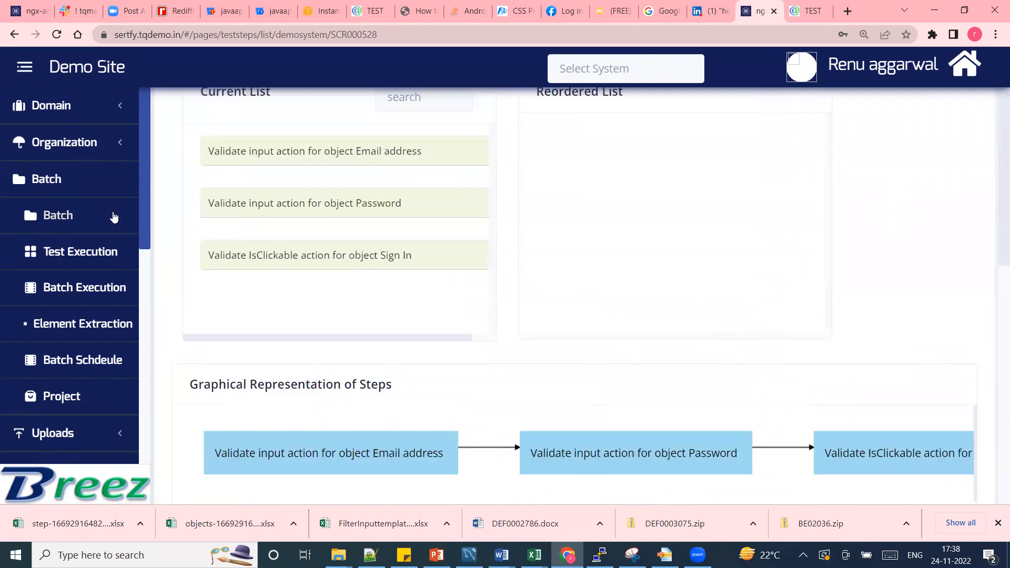
Open the batch test execution form and choose project PROJ0170 with the batch demosystem_TestExecution.
left_click(62, 185)
left_click(62, 185)
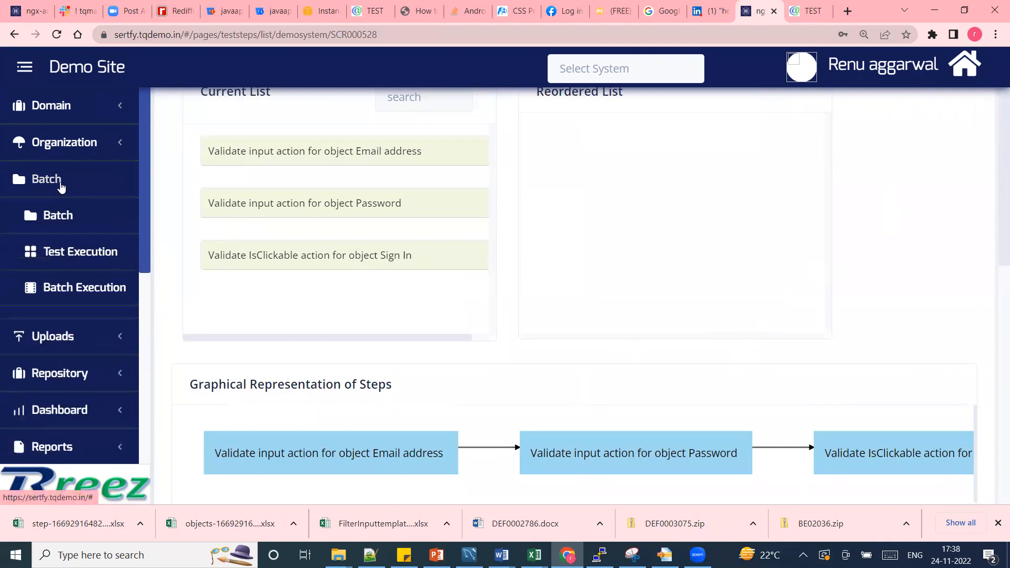
left_click(81, 258)
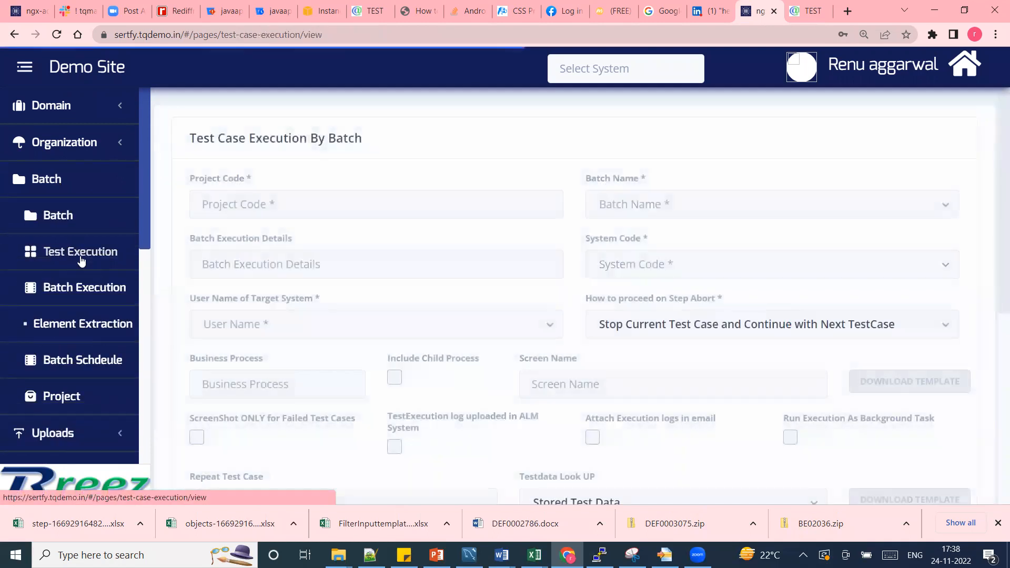
left_click(304, 203)
type("de")
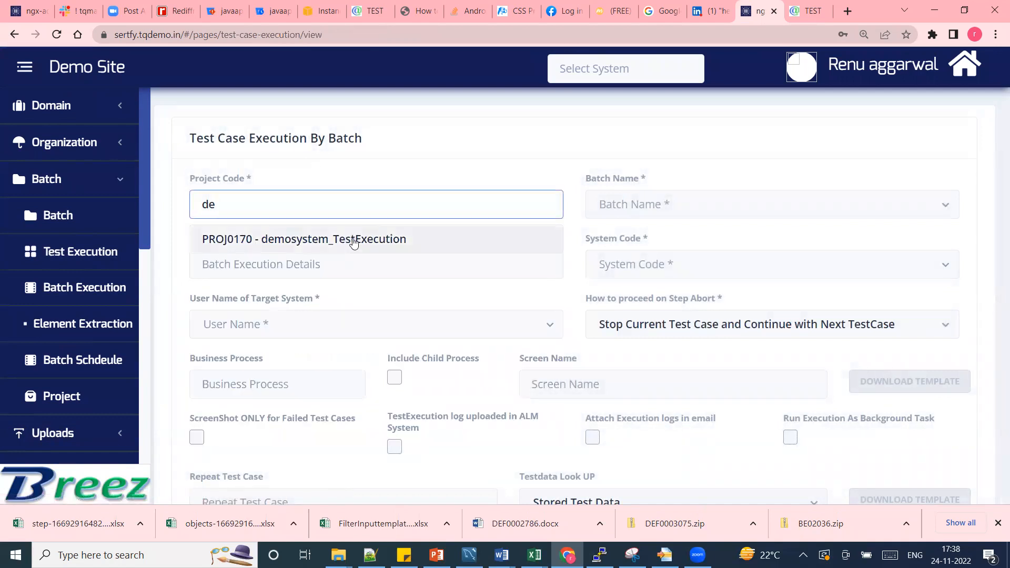
left_click(353, 240)
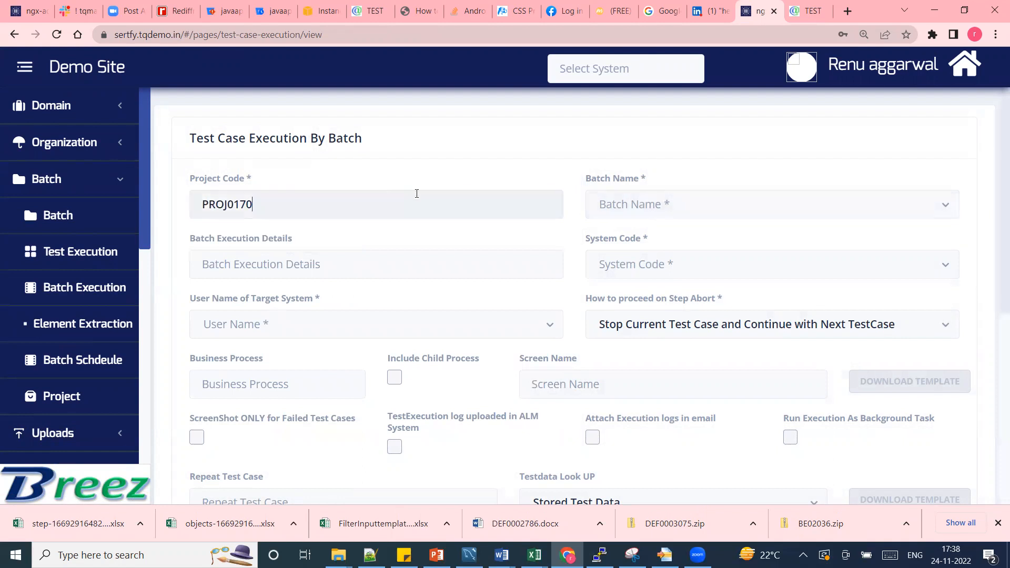
left_click(625, 207)
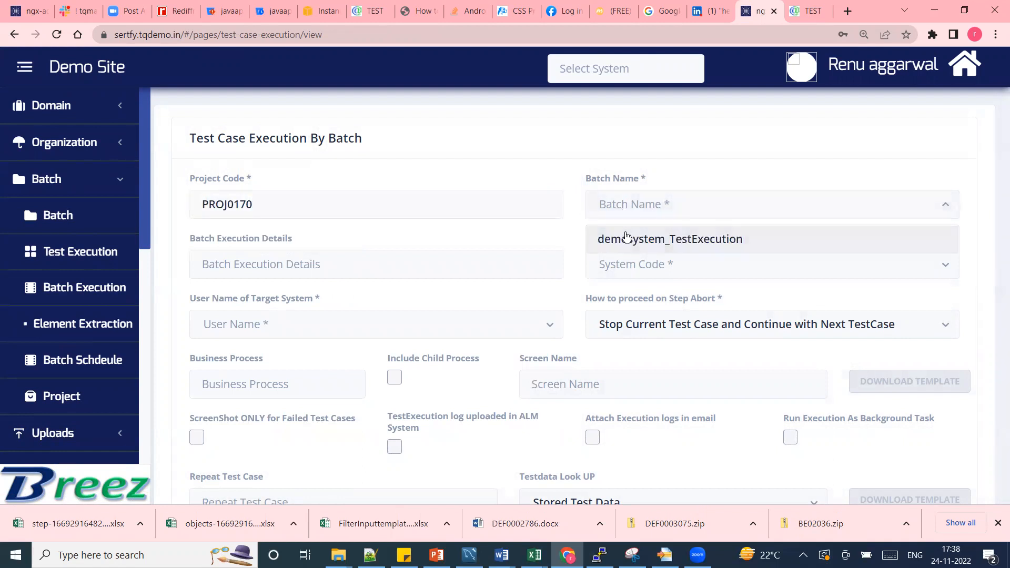
left_click(627, 239)
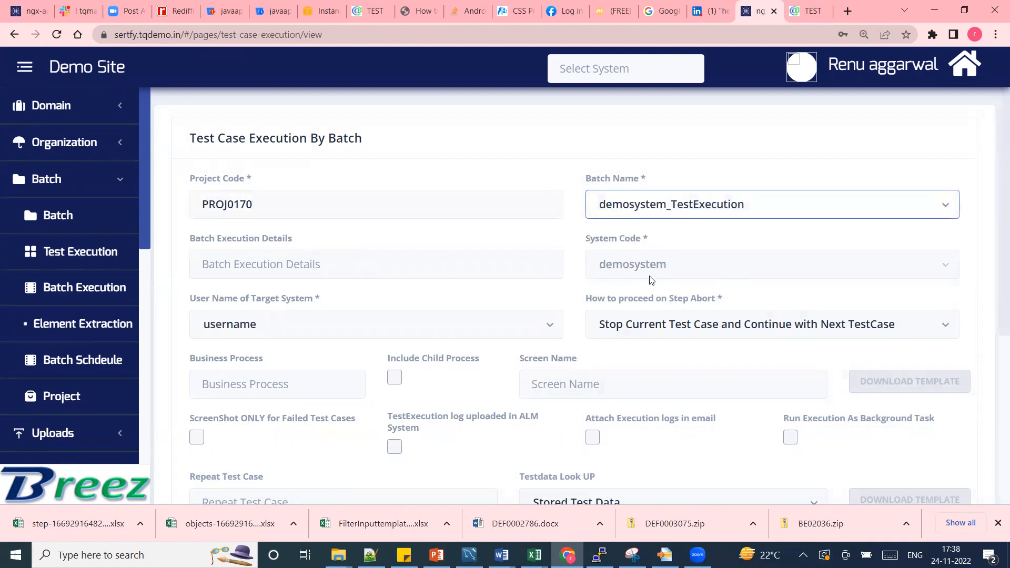
Select secondscreen as the screen for the test execution, then download its test step template and open it for editing in Excel.
scroll(996, 268, "down", 3)
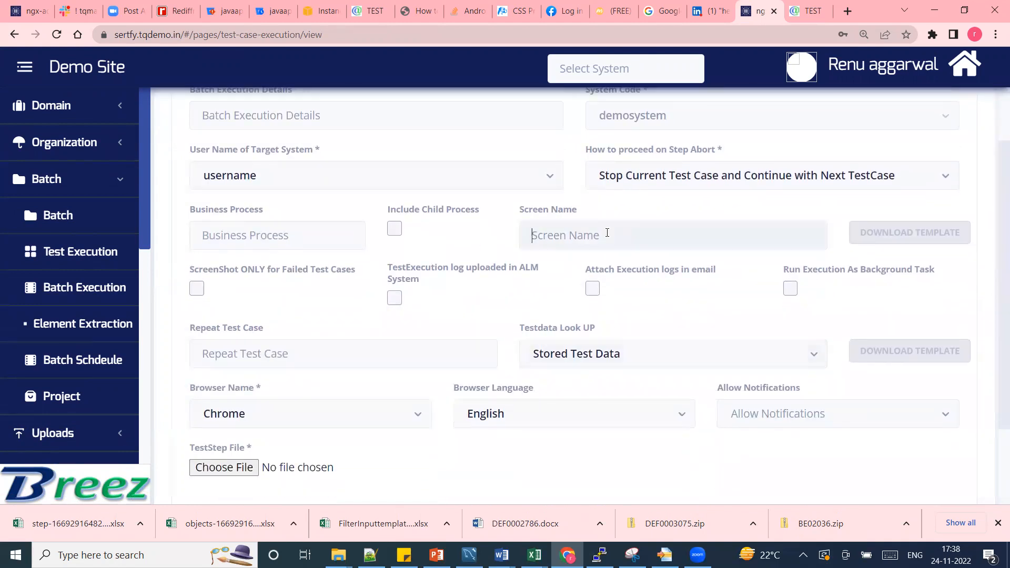
left_click(607, 233)
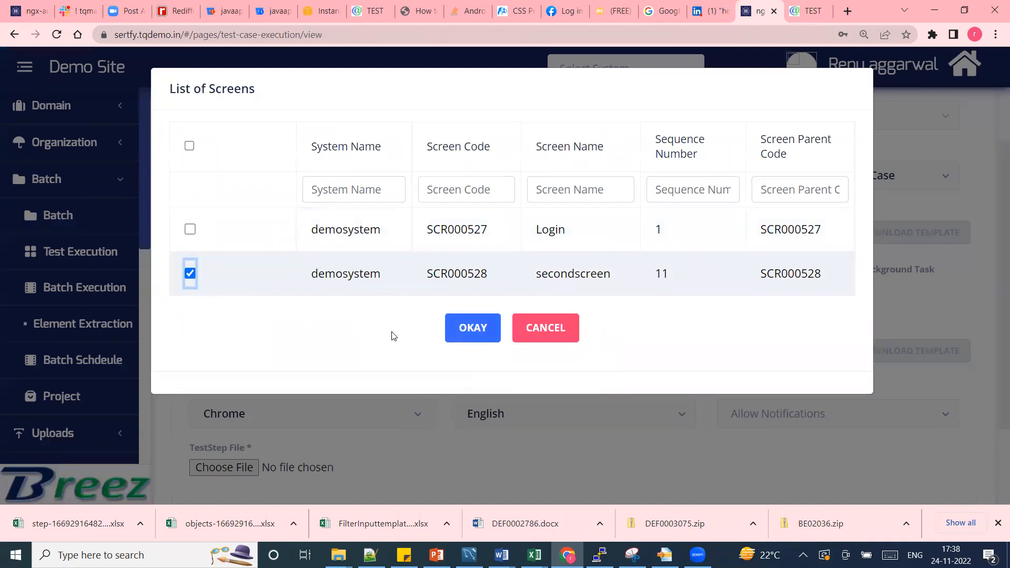
left_click(473, 335)
left_click(889, 238)
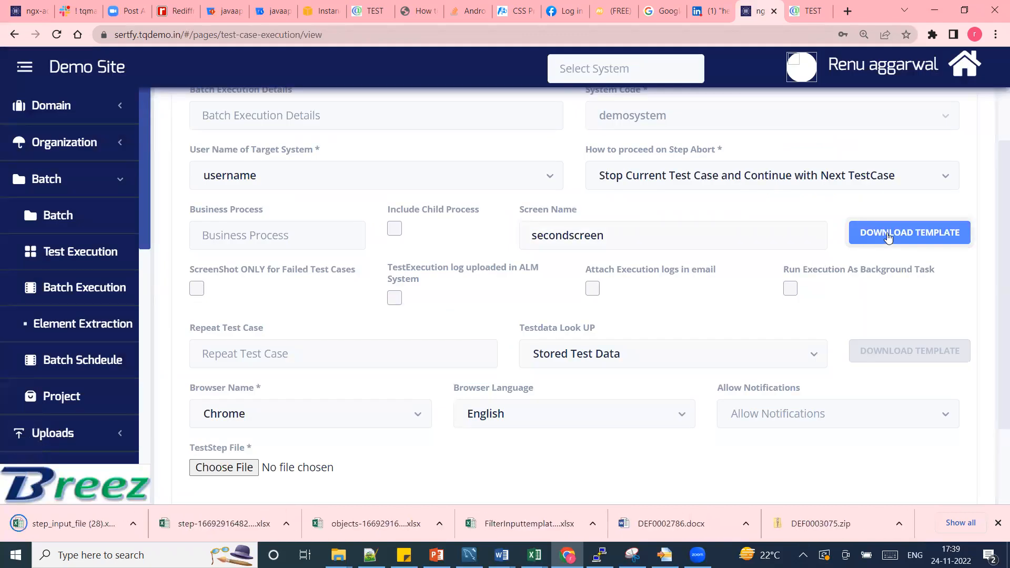
left_click(99, 515)
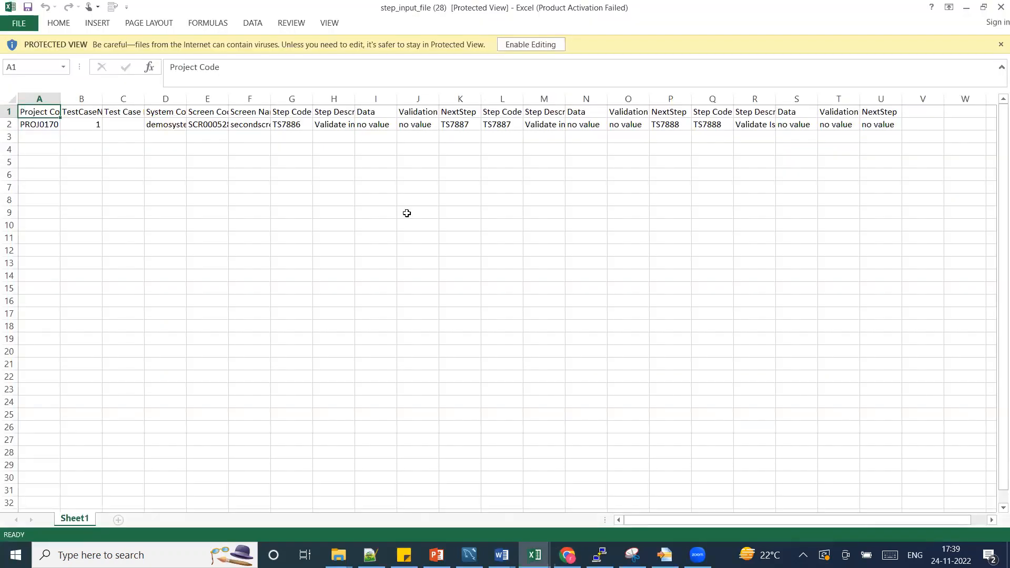
left_click(526, 44)
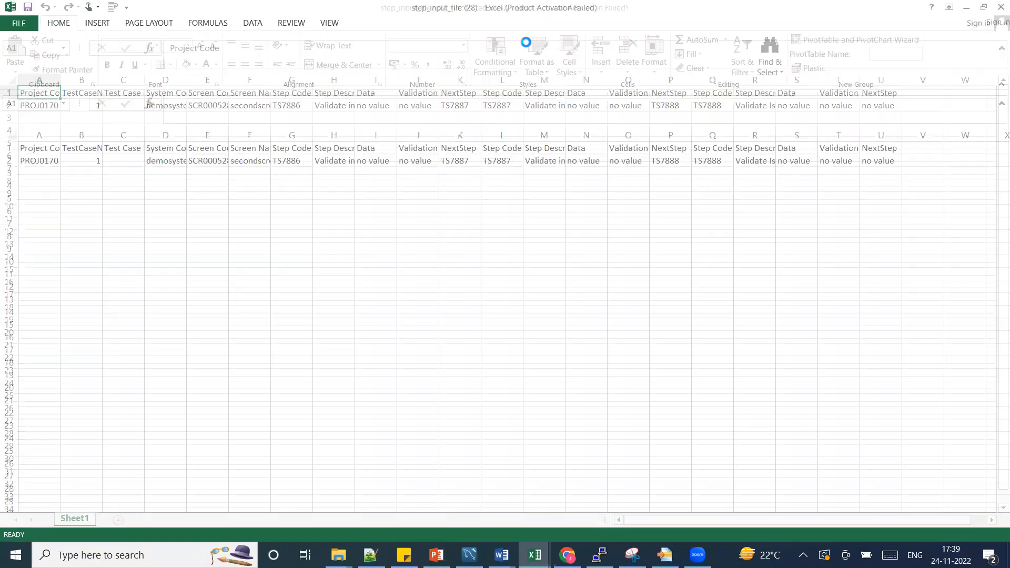
Fit all column widths to their contents and enter loginfunc as the test case name in row 2.
left_click(12, 133)
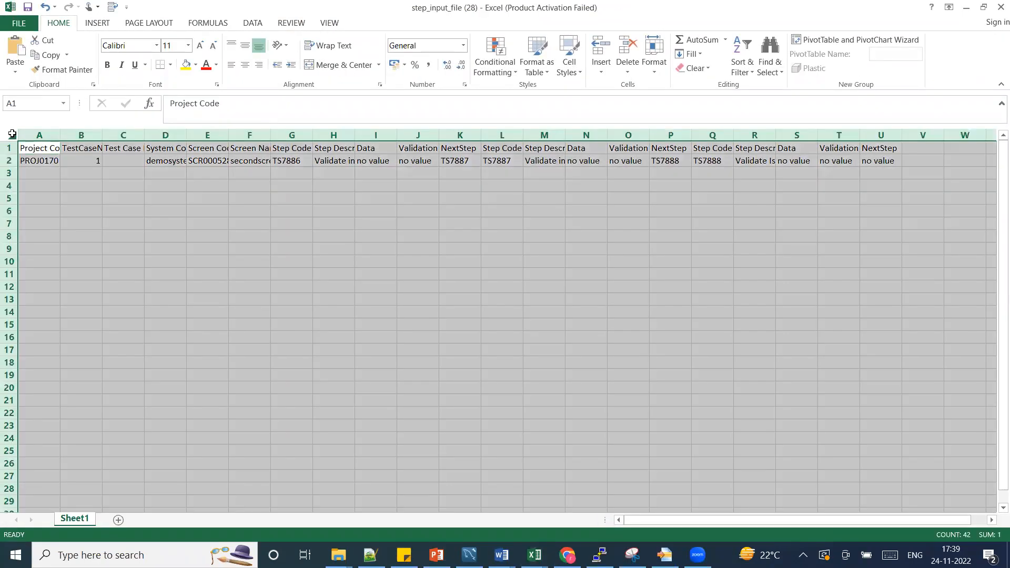
double_click(144, 131)
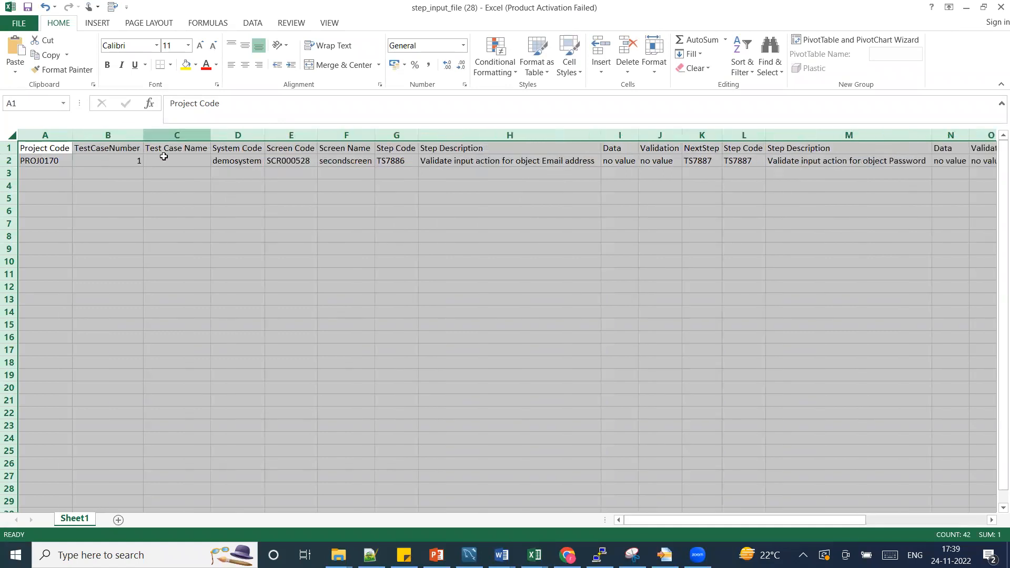
left_click(168, 162)
type("login")
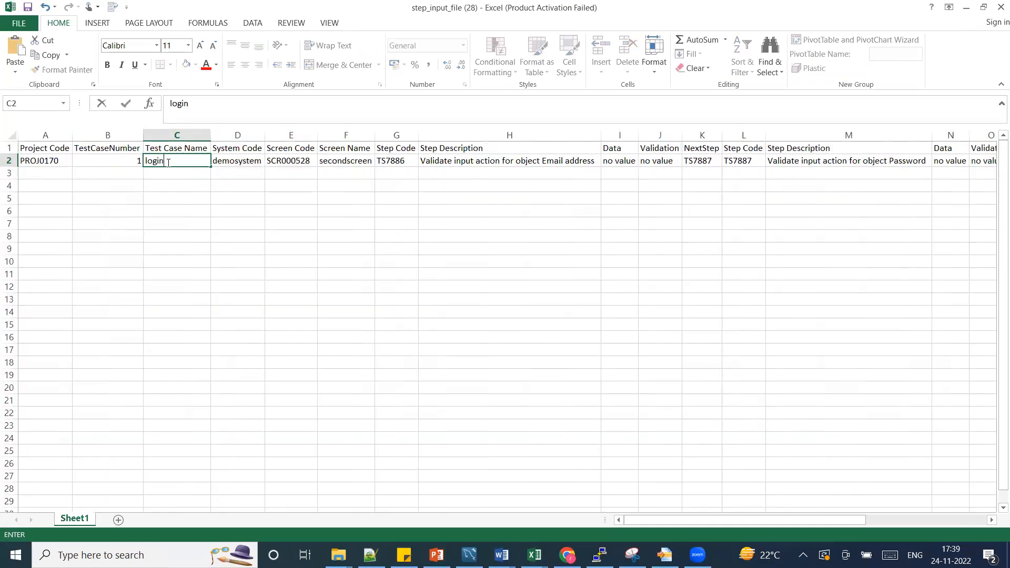
type("func")
key("Return")
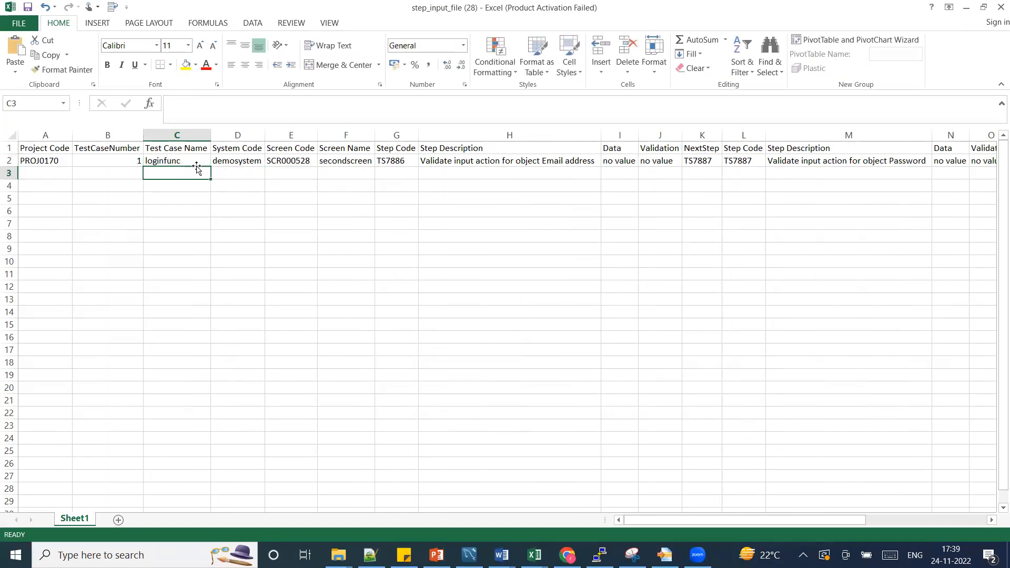
Copy the e-mail address from the sign-in page in Chrome and paste it as the Email address step's data in the Excel template.
left_click(188, 156)
key("Right")
key("Right")
key("Right")
key("Right")
key("Right")
key("Right")
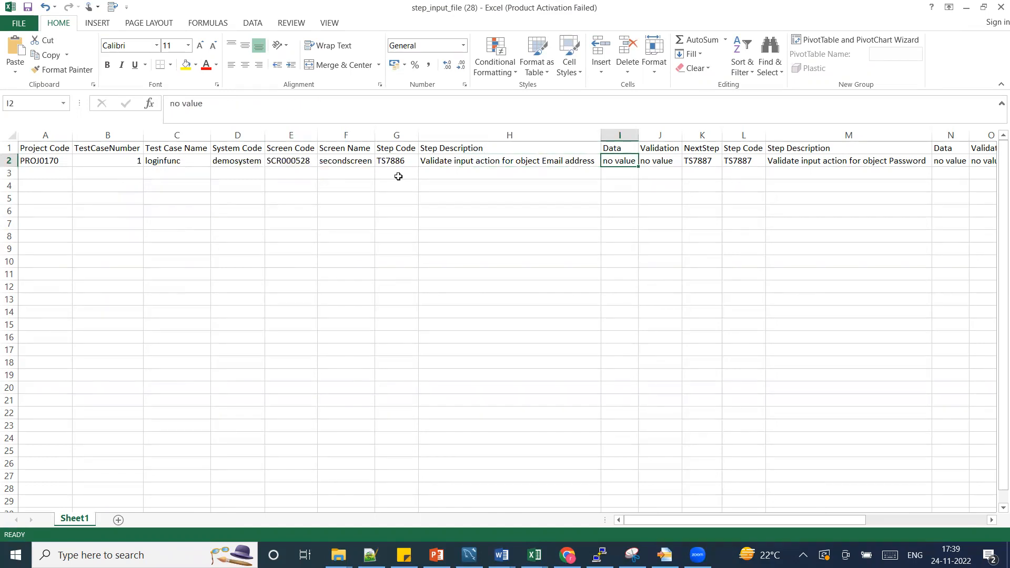
key("alt+Tab")
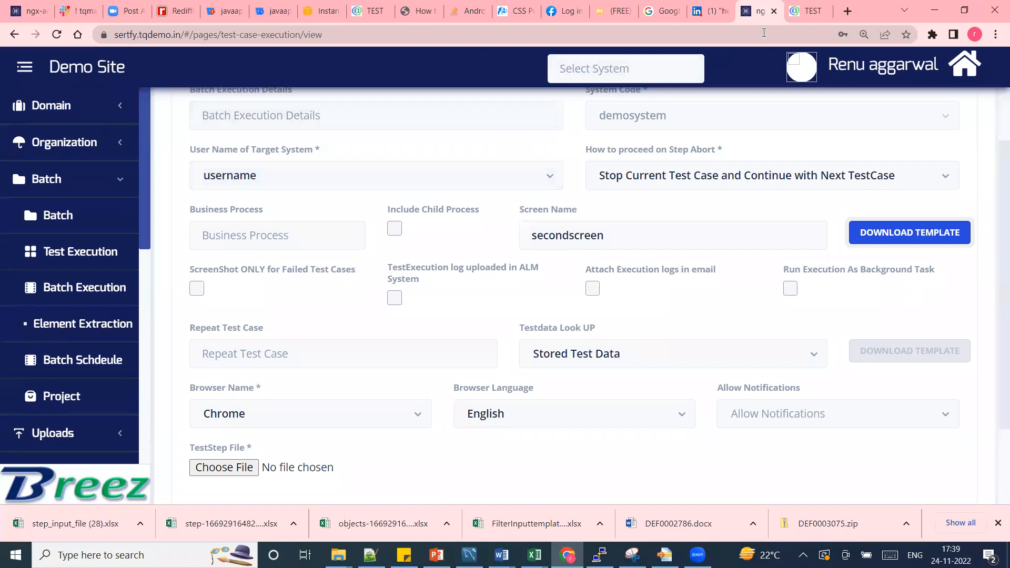
left_click(805, 11)
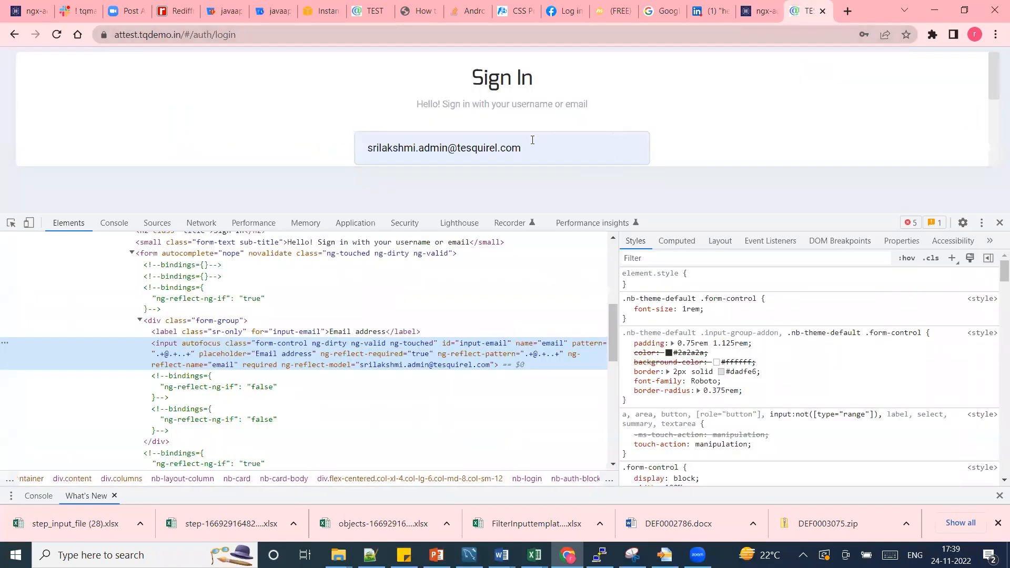
left_click_drag(526, 149, 362, 112)
key("ctrl+c")
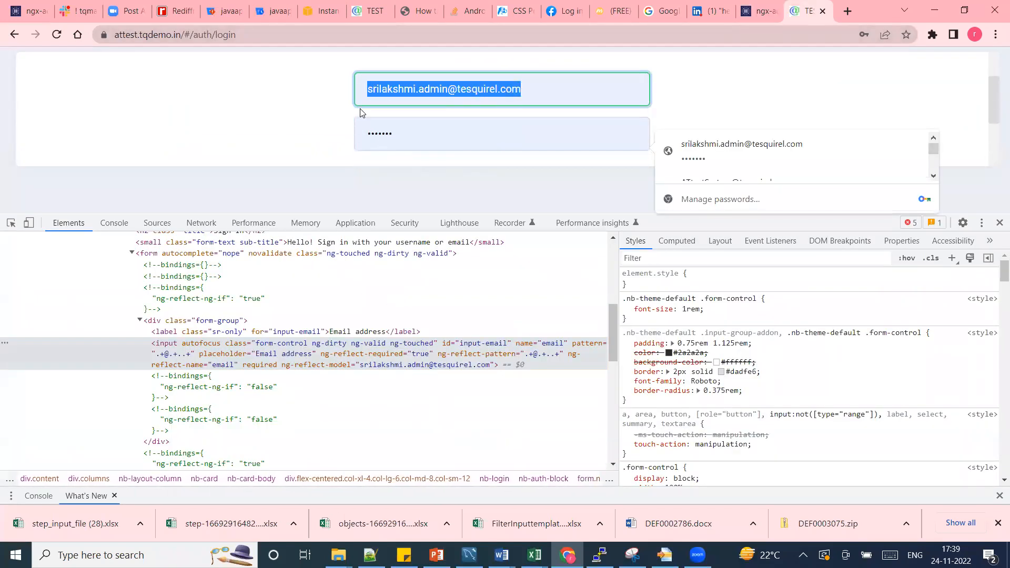
key("alt+Tab")
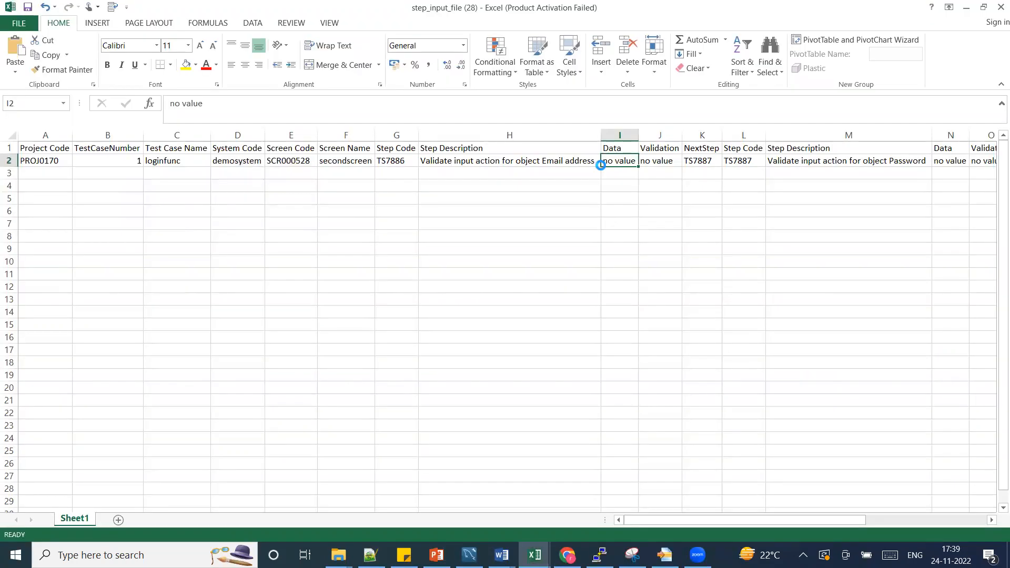
key("ctrl+v")
key("Right")
key("Right")
key("Right")
key("Right")
key("Right")
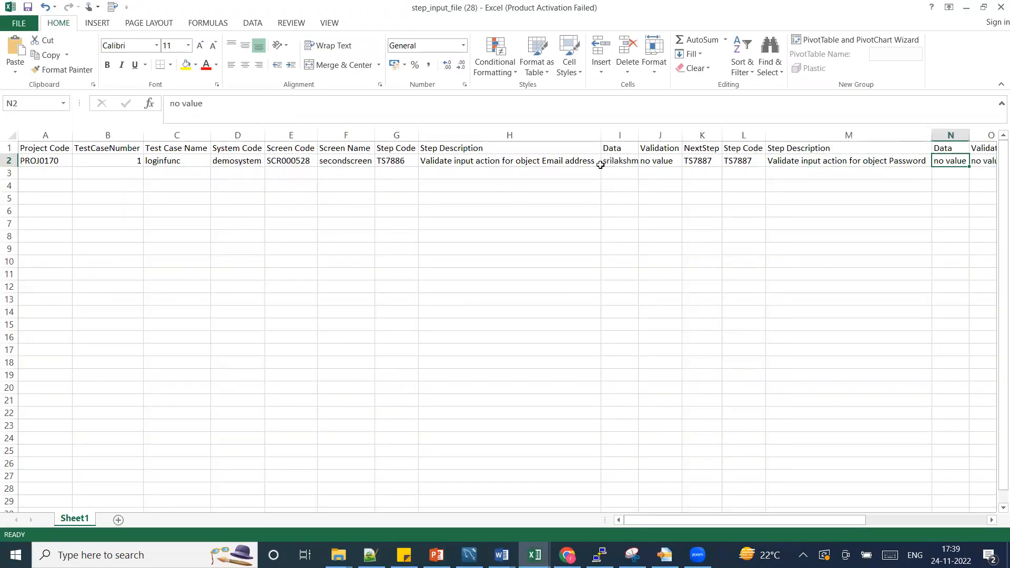
key("Right")
type("tsq")
key("BackSpace")
key("BackSpace")
key("BackSpace")
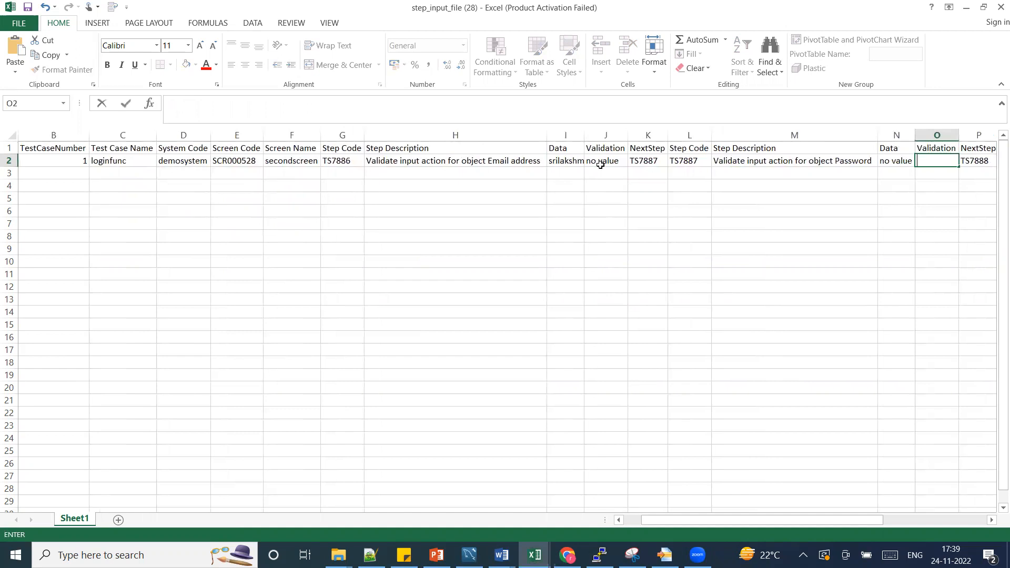
key("Escape")
key("Left")
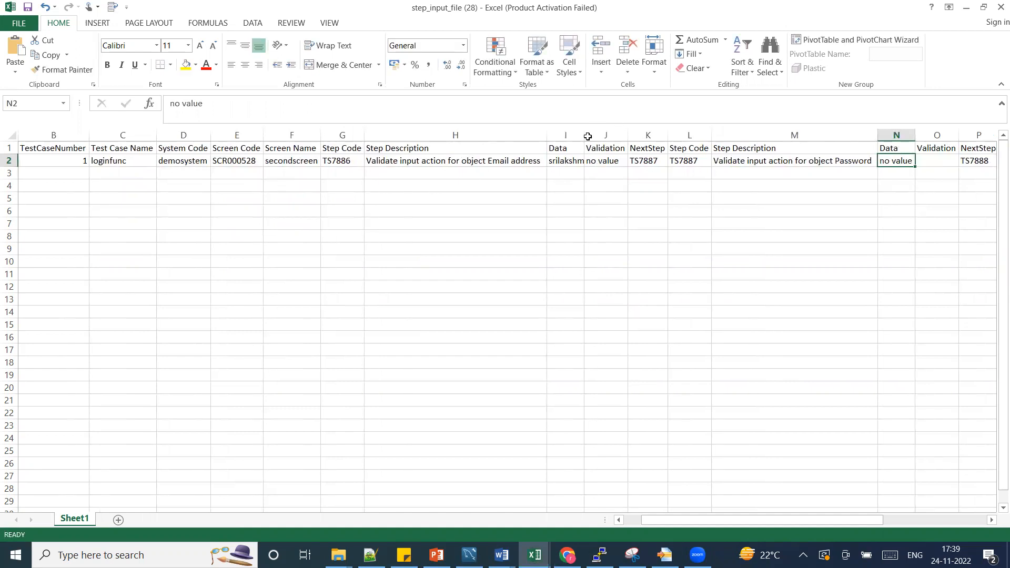
Widen column I to show the full e-mail address and highlight its data cell in yellow.
left_click_drag(583, 135, 680, 111)
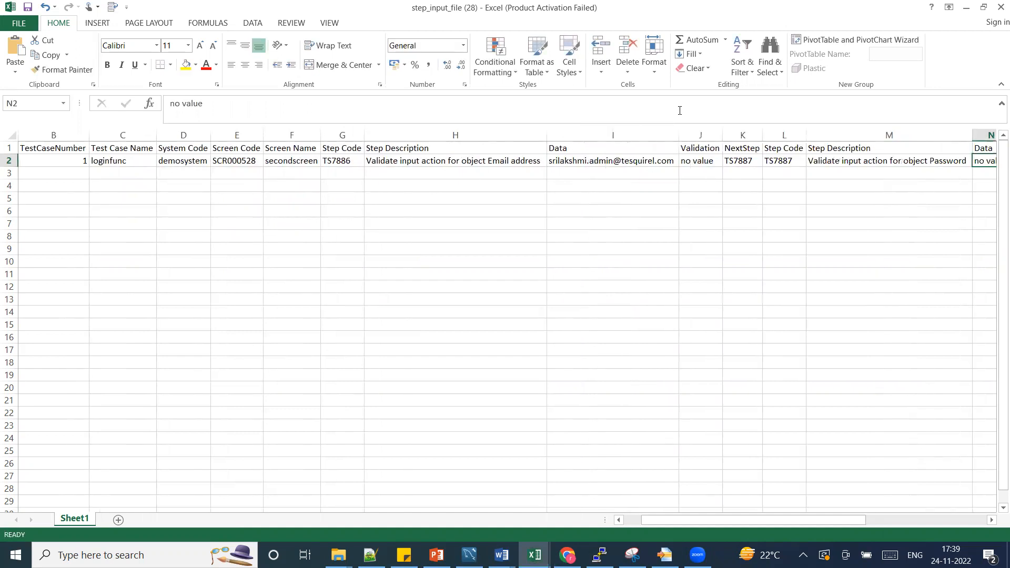
left_click(605, 144)
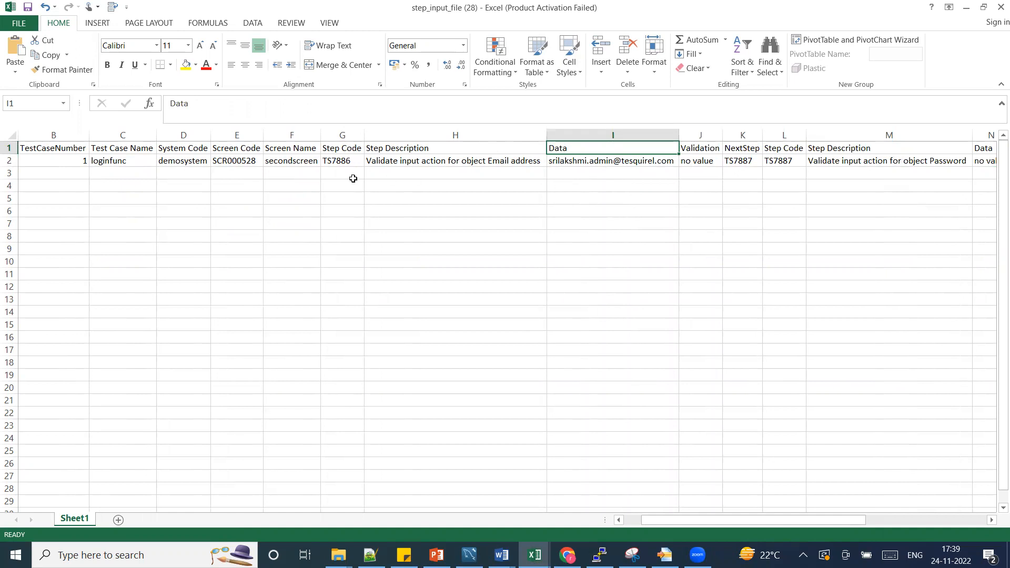
left_click(403, 164)
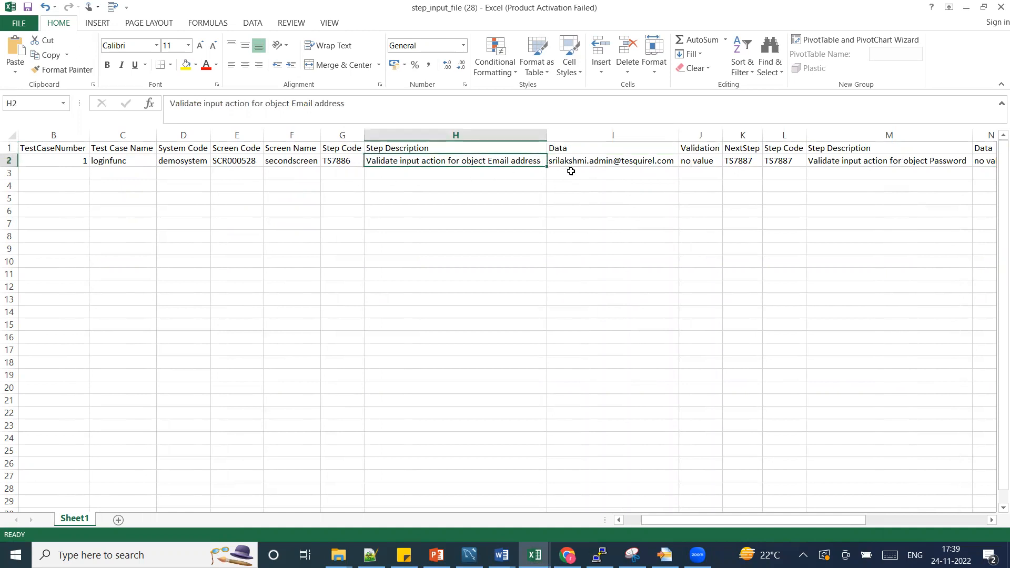
left_click(590, 158)
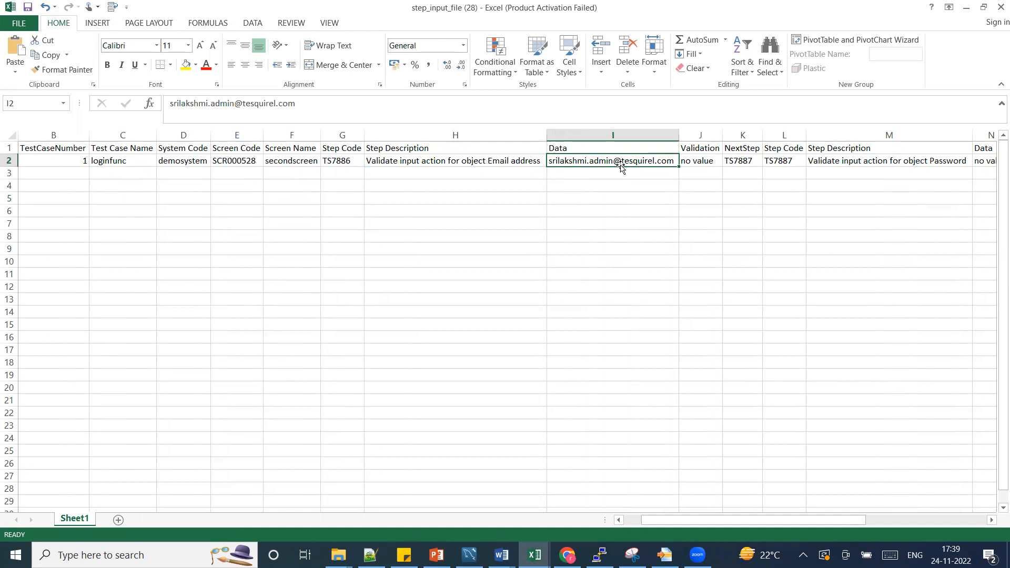
left_click(186, 64)
Enter no value in the Password step's Validation cell in row 2.
key("Right")
key("Right")
key("Right")
key("Right")
key("Right")
key("Right")
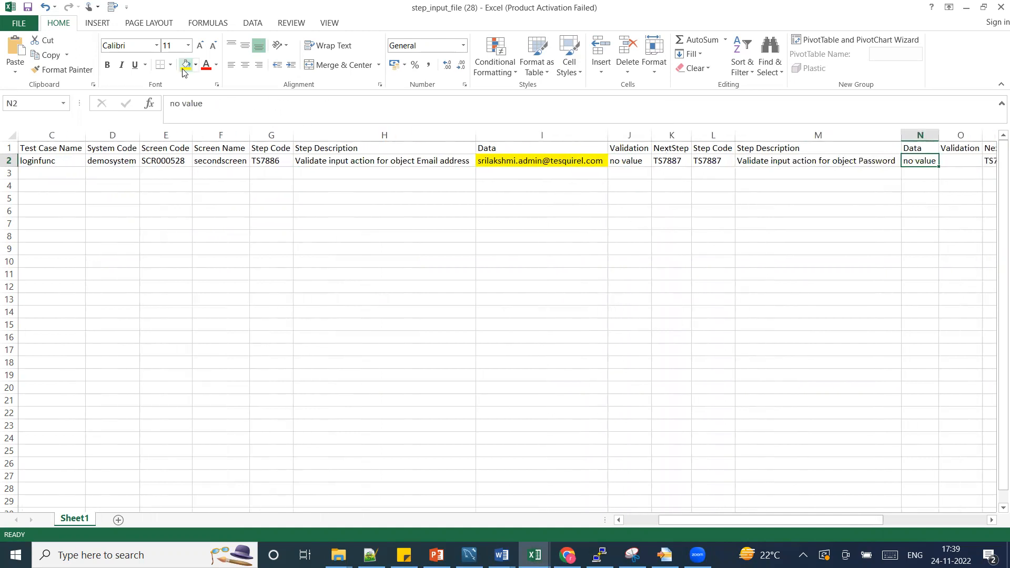
key("Right")
key("Left")
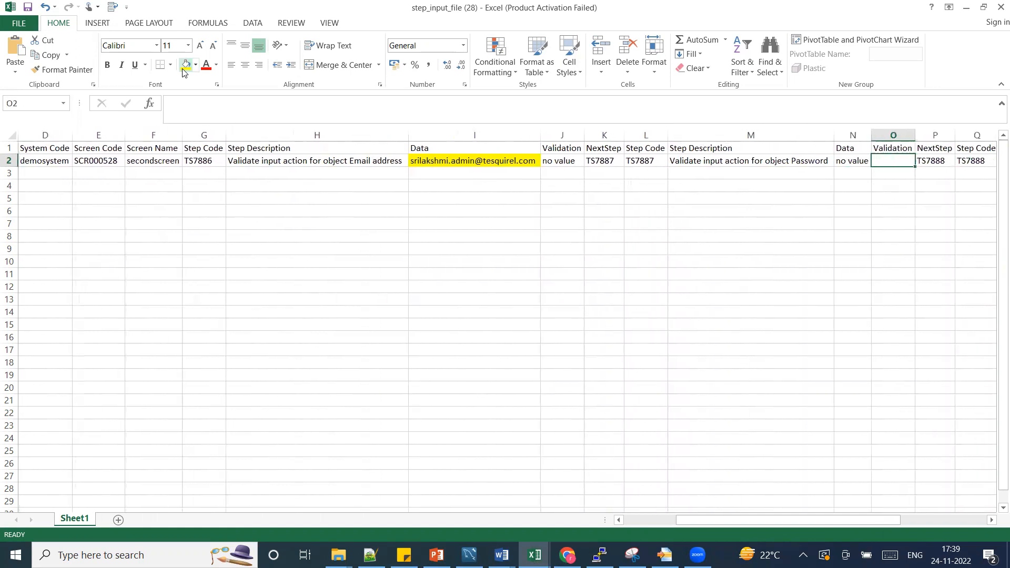
type("no value")
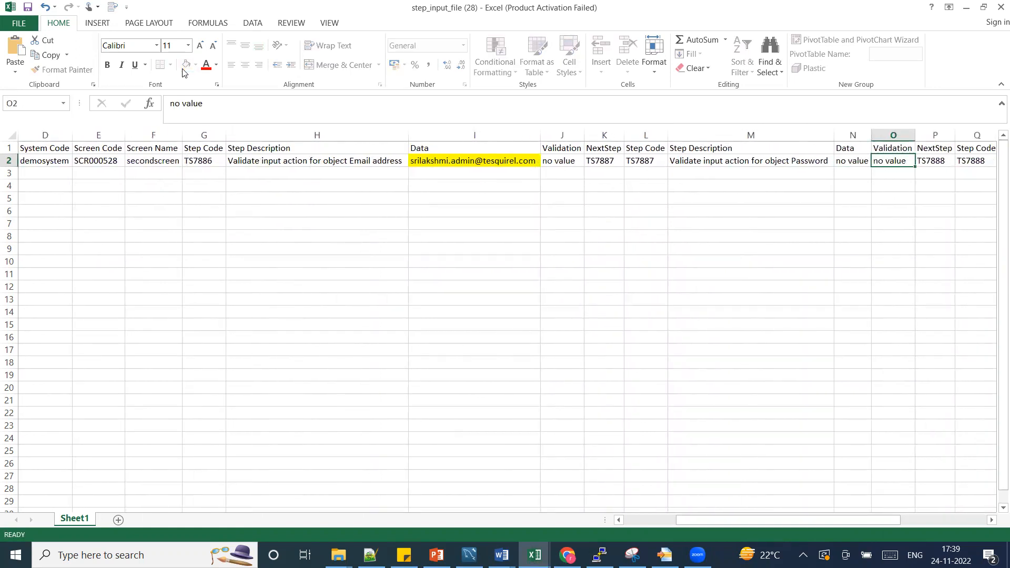
key("Return")
key("Up")
Enter the account password as the Password step's data in row 2.
key("Left")
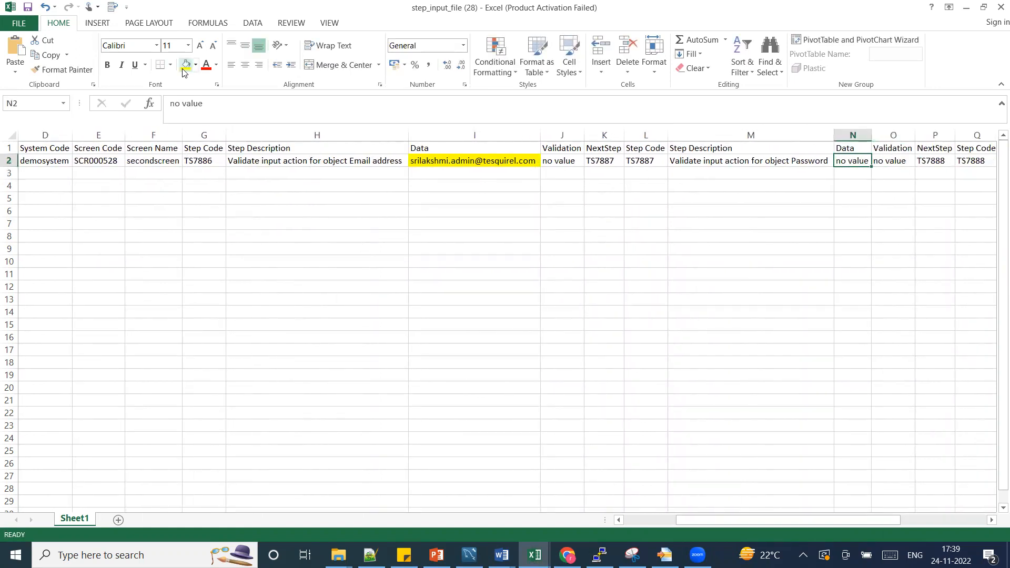
key("ctrl+Return")
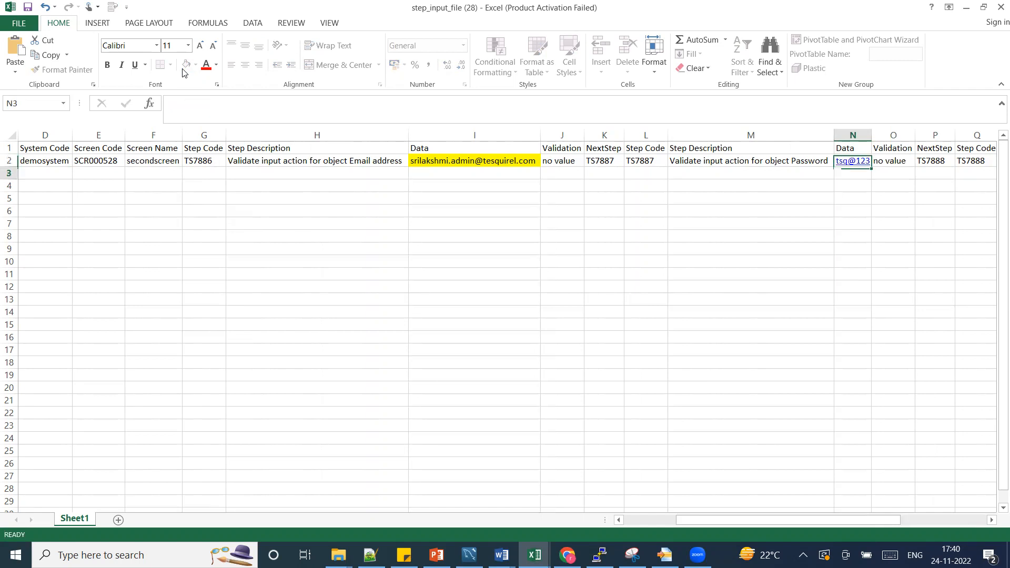
Examine the Sign In step's description, data and validation cells in row 2.
key("Right")
key("Right")
key("Right")
key("Right")
key("Right")
key("Right")
key("Left")
key("Left")
key("Right")
key("Left")
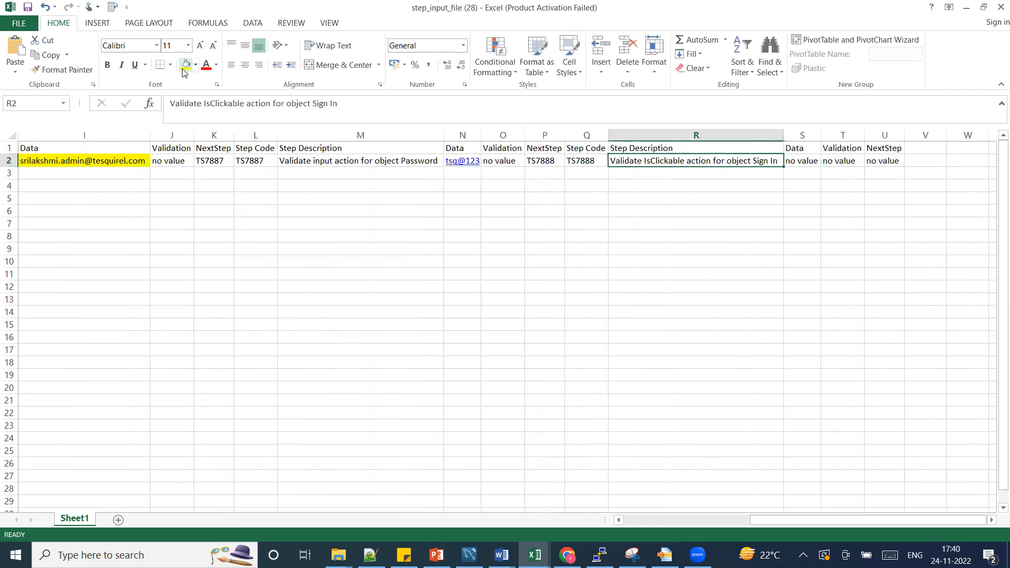
key("Right")
key("Left")
key("Left")
key("Left")
key("Left")
key("Left")
key("Left")
key("Left")
key("Left")
key("Left")
key("Left")
key("Left")
key("Left")
key("Left")
key("Left")
key("Left")
key("Left")
key("Left")
key("Left")
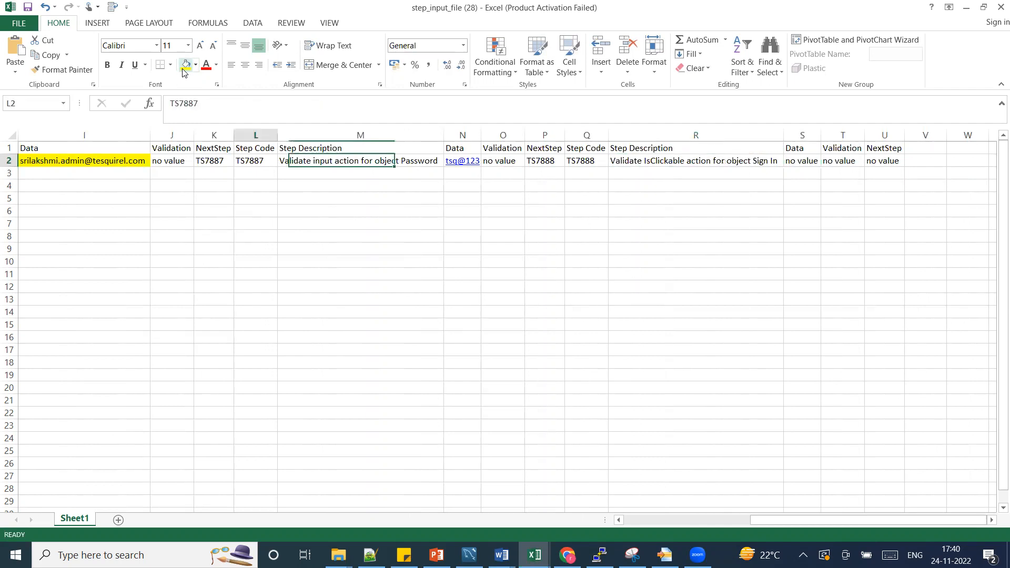
left_click(184, 66)
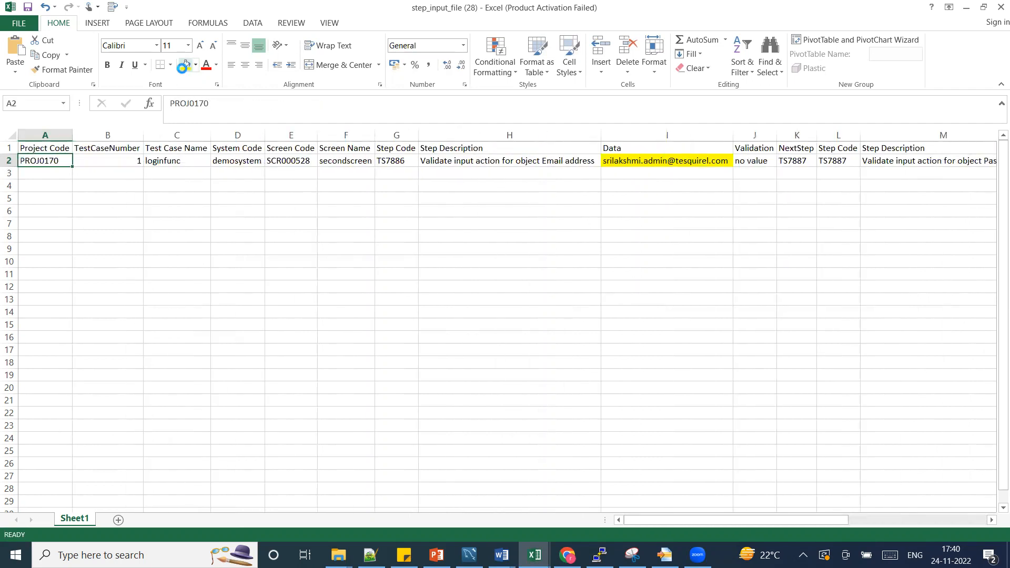
Switch to the batch test execution form in Chrome and attach step_input_file (28) from Downloads as the test step file.
key("alt+Tab")
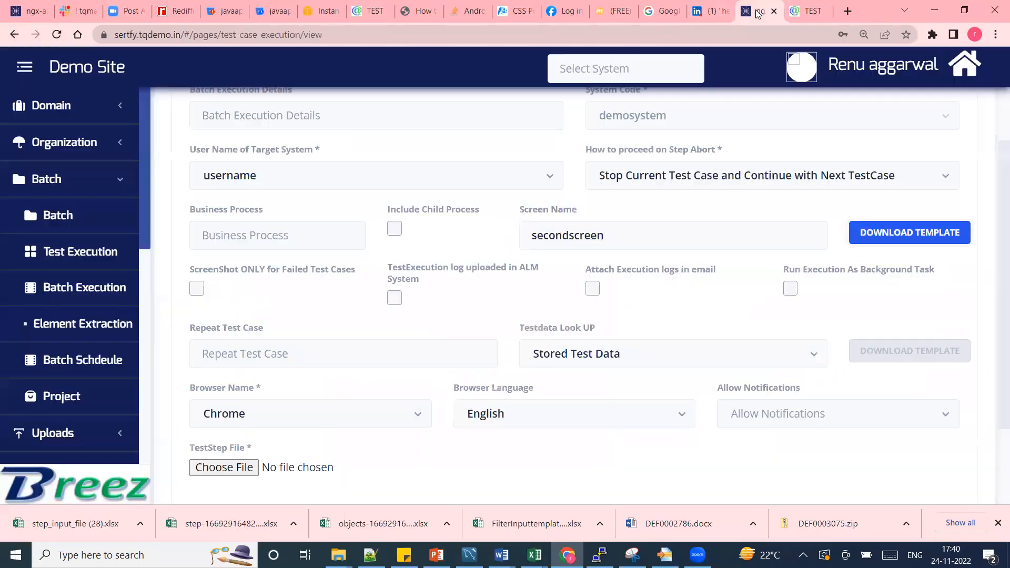
left_click(758, 13)
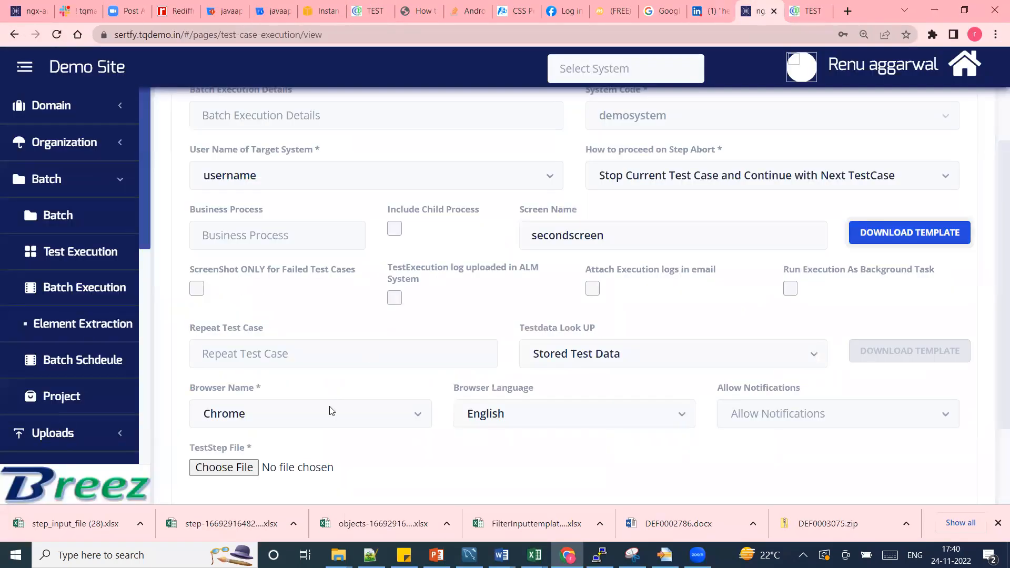
left_click(238, 472)
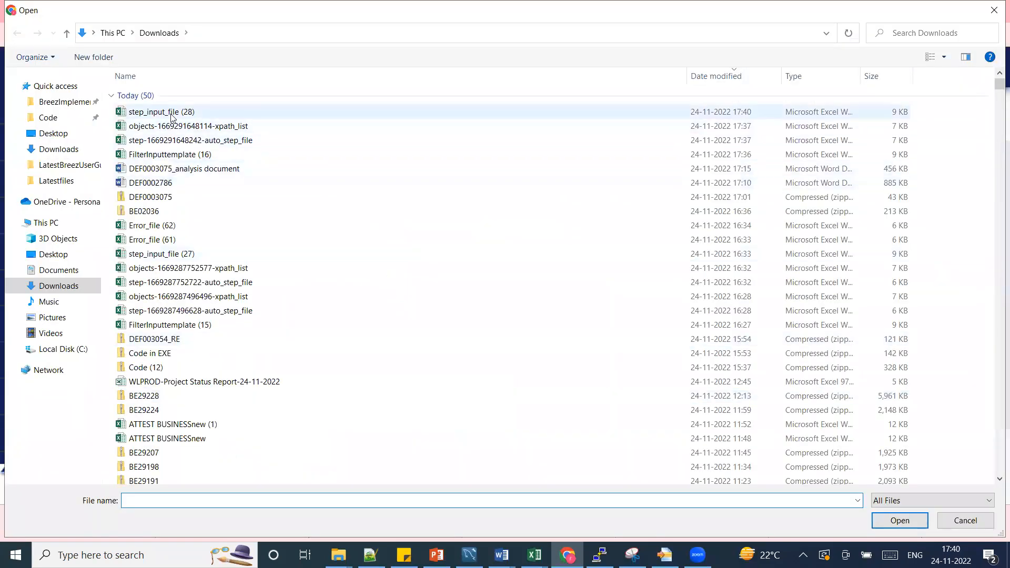
left_click(172, 116)
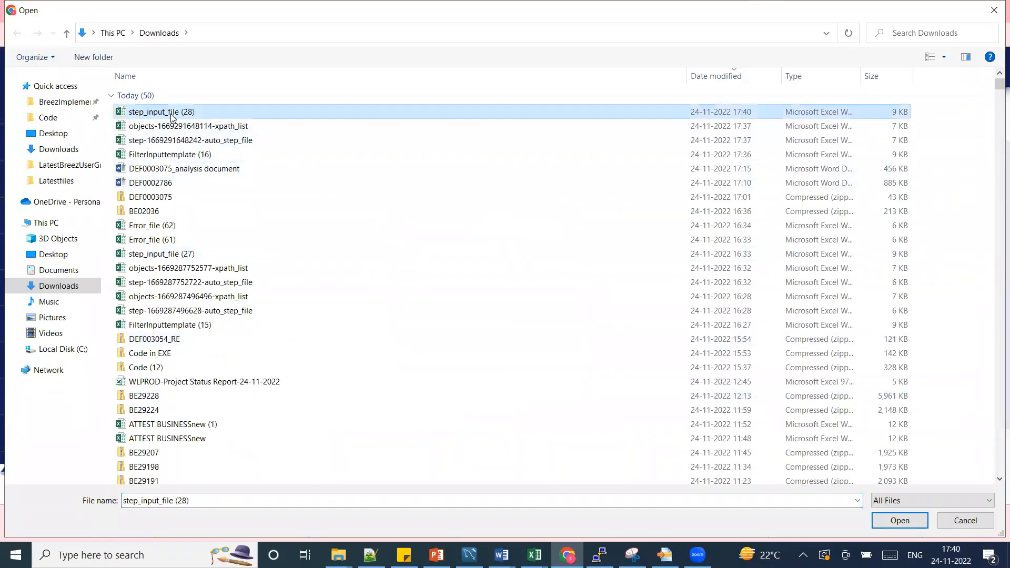
double_click(172, 112)
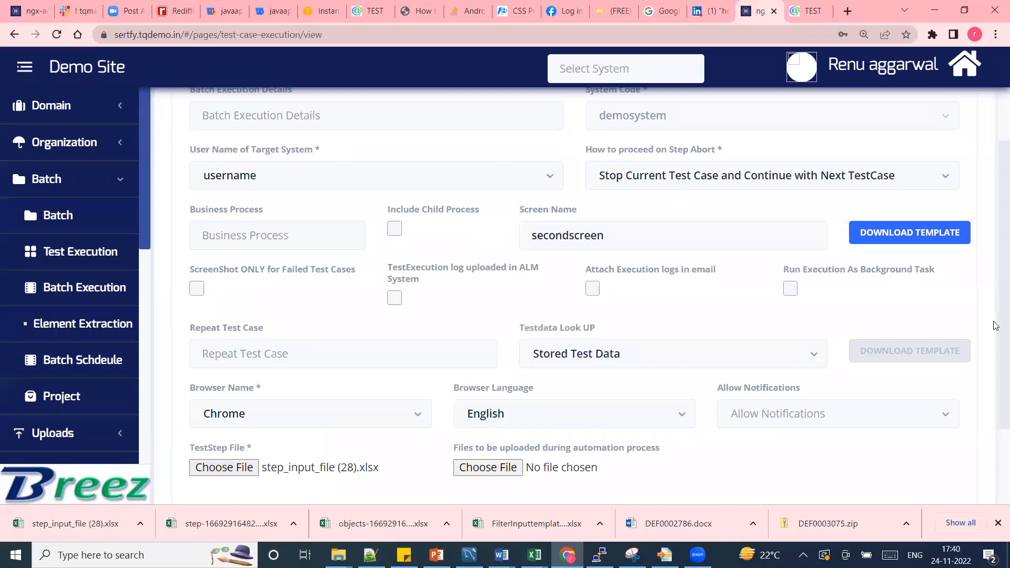
Submit the test execution and agree to proceed with the automation.
scroll(996, 364, "down", 3)
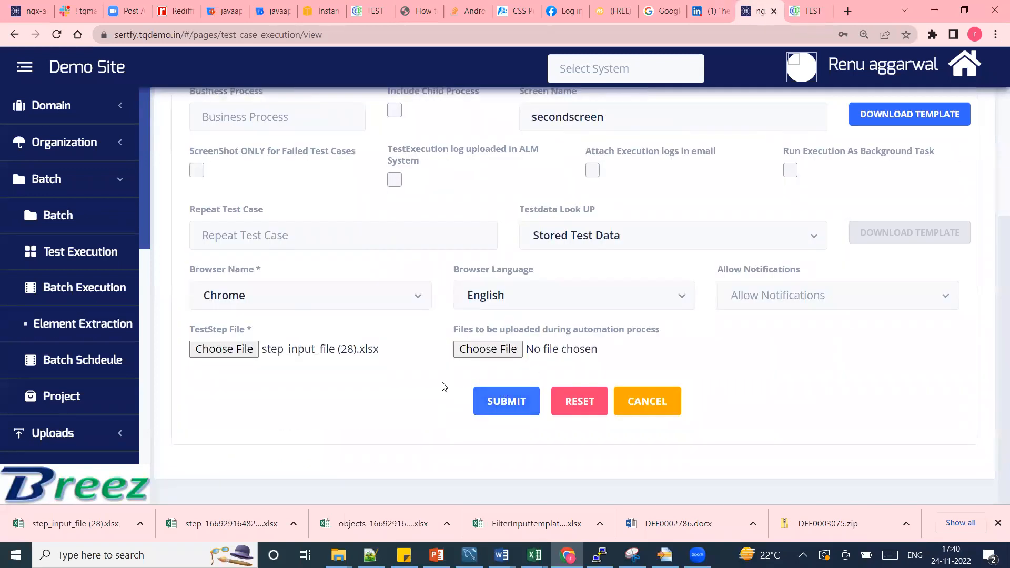
left_click(505, 403)
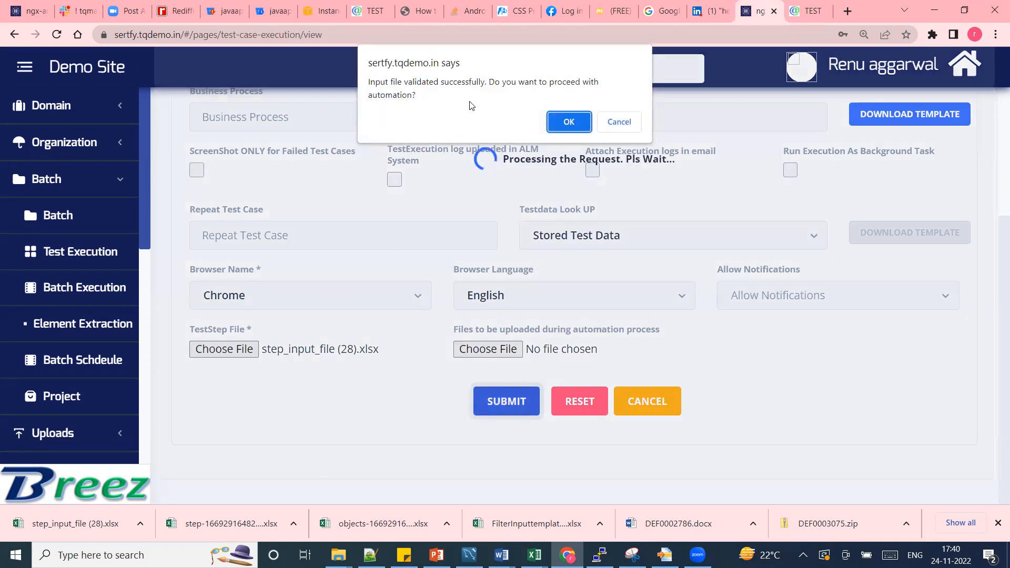
left_click(570, 123)
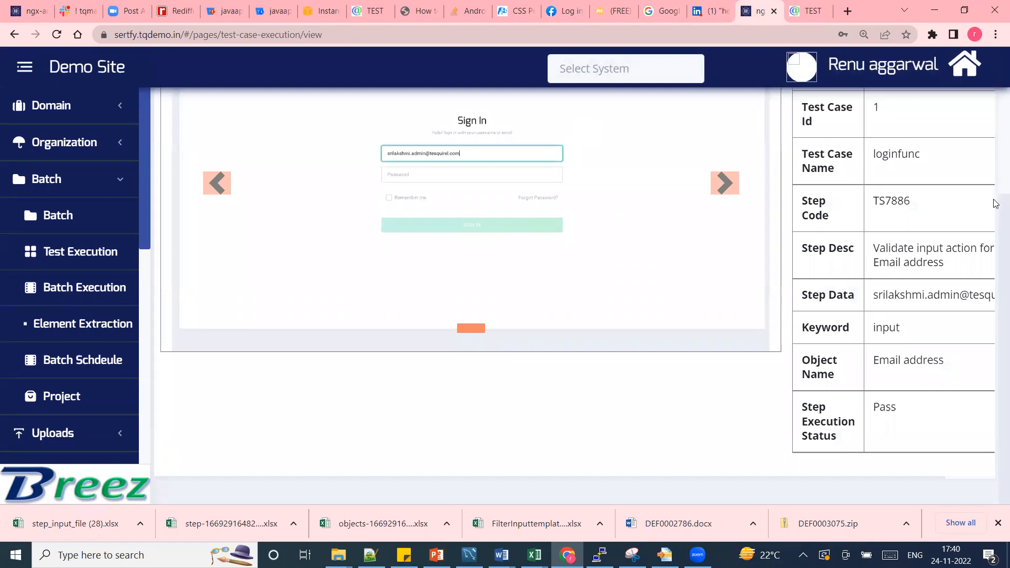
Examine the captured screenshots and test step details for the Email address, Password and Sign In steps, including each execution status.
left_click_drag(995, 226, 994, 167)
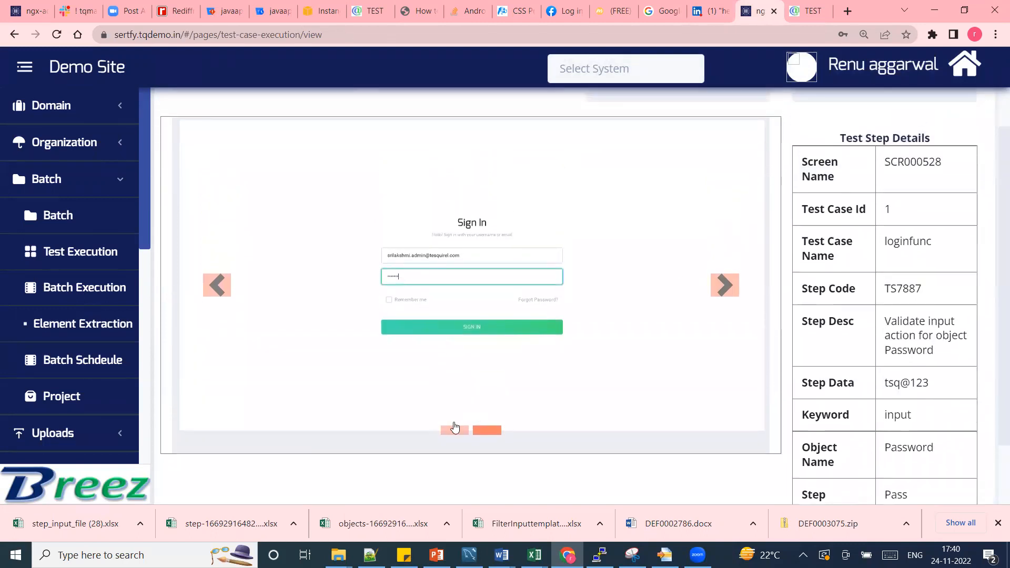
left_click(452, 428)
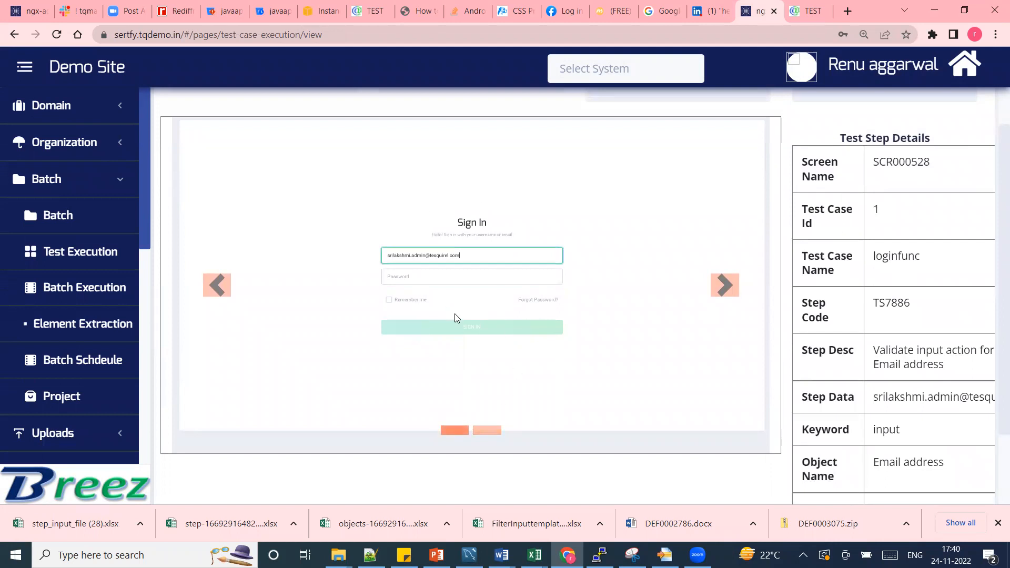
left_click(478, 435)
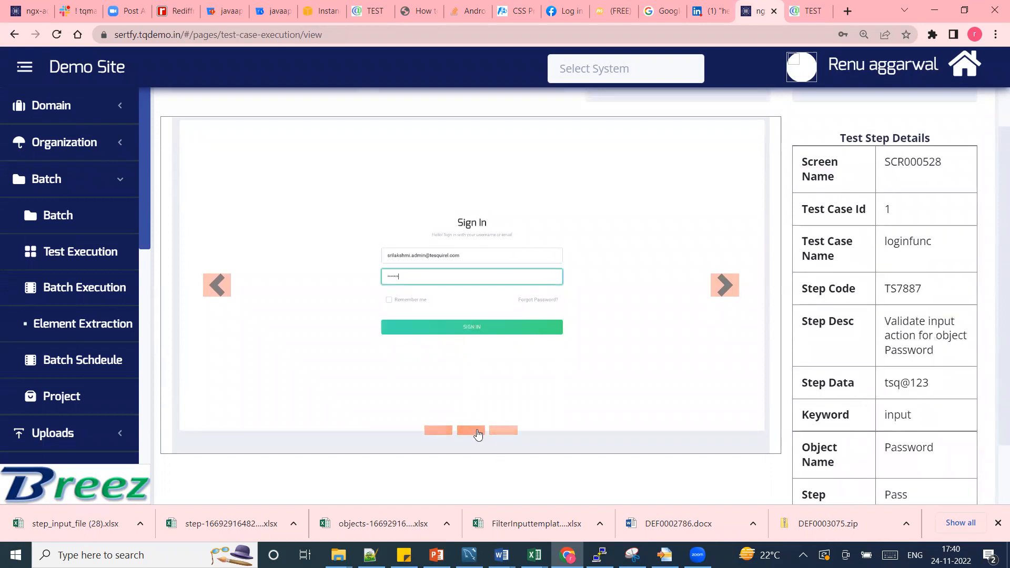
left_click(508, 429)
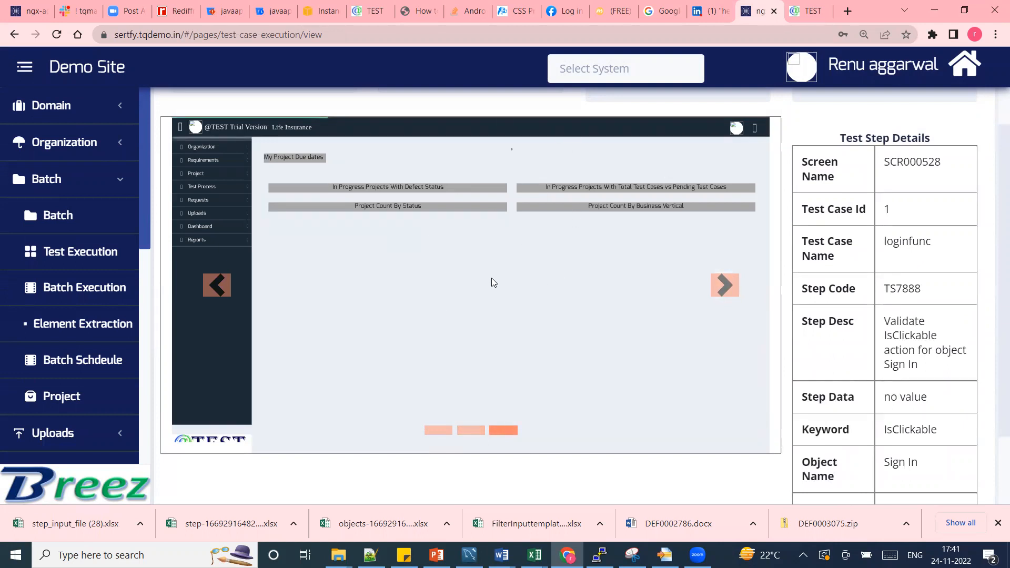
scroll(996, 266, "down", 2)
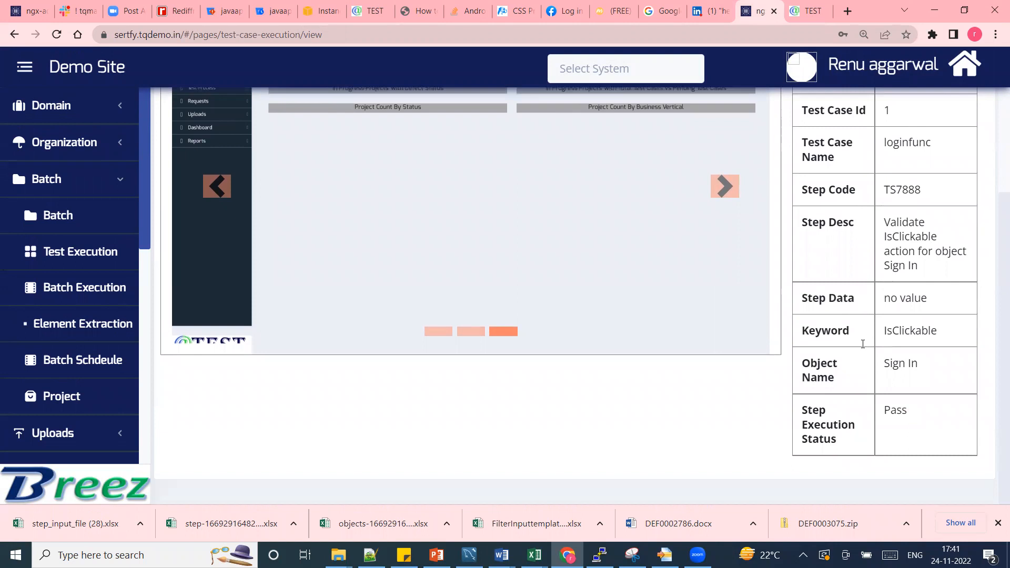
scroll(999, 347, "up", 3)
scroll(998, 347, "down", 3)
scroll(999, 316, "up", 2)
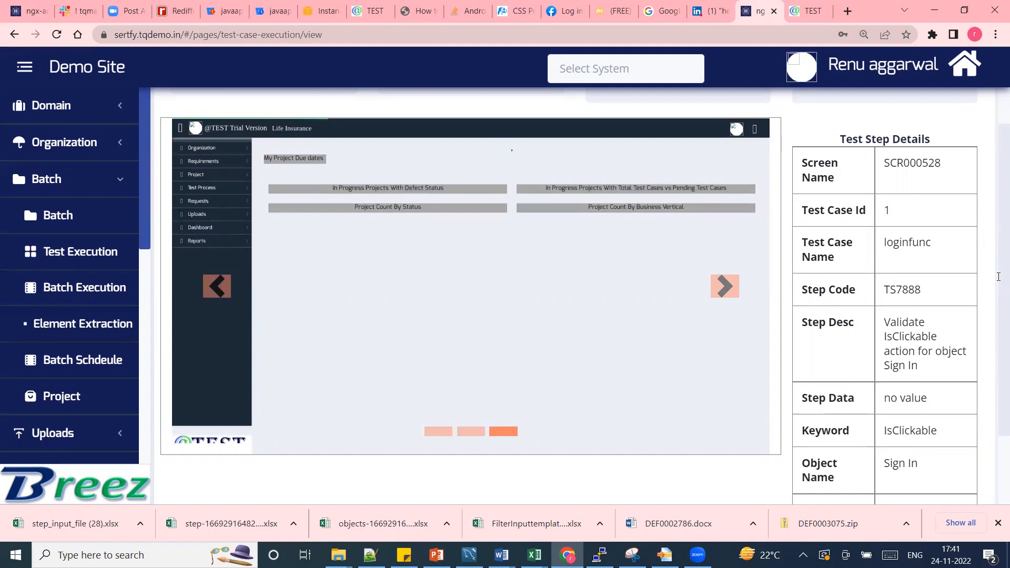
scroll(998, 277, "up", 2)
scroll(998, 295, "down", 3)
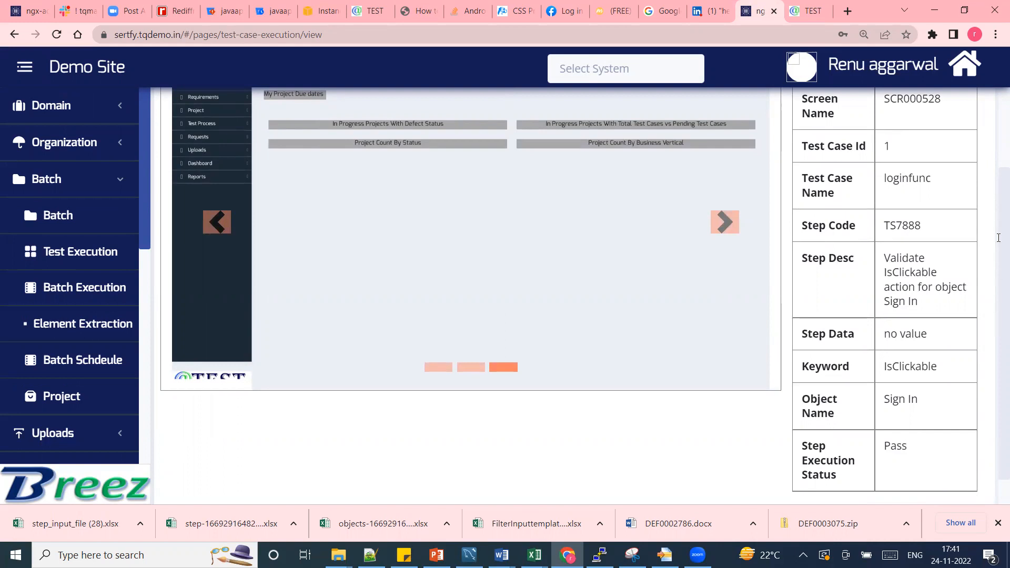
Examine the batch's pass, fail, aborted and not executed progress above the Sign In step's details.
right_click(999, 238)
left_click(999, 210)
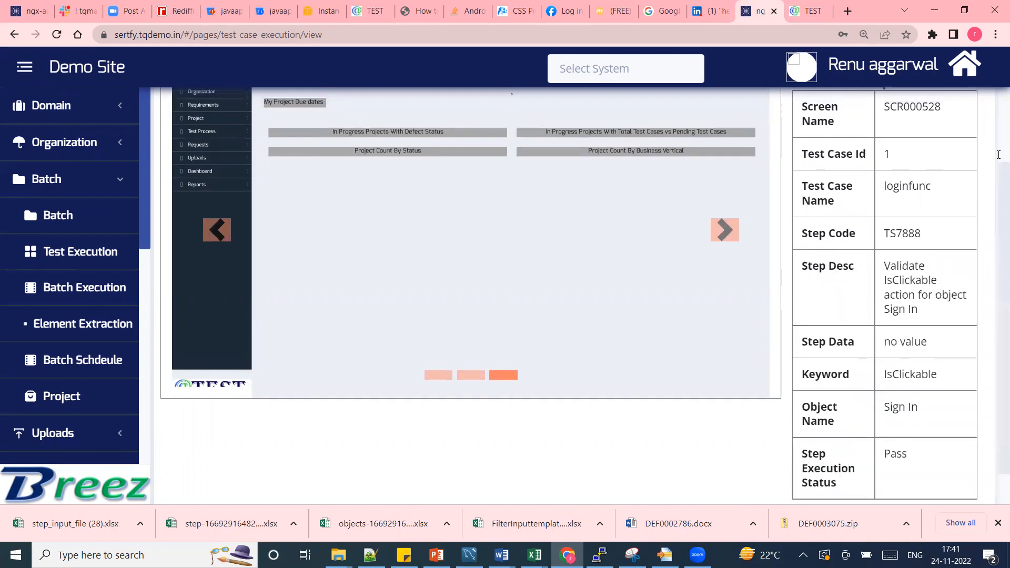
scroll(626, 130, "up", 3)
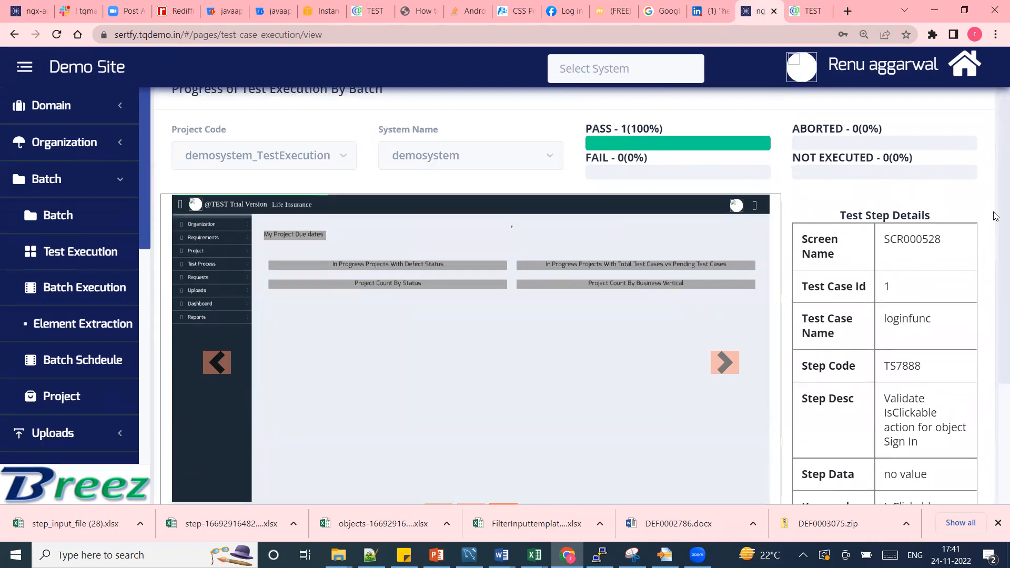
right_click(994, 295)
left_click(996, 364)
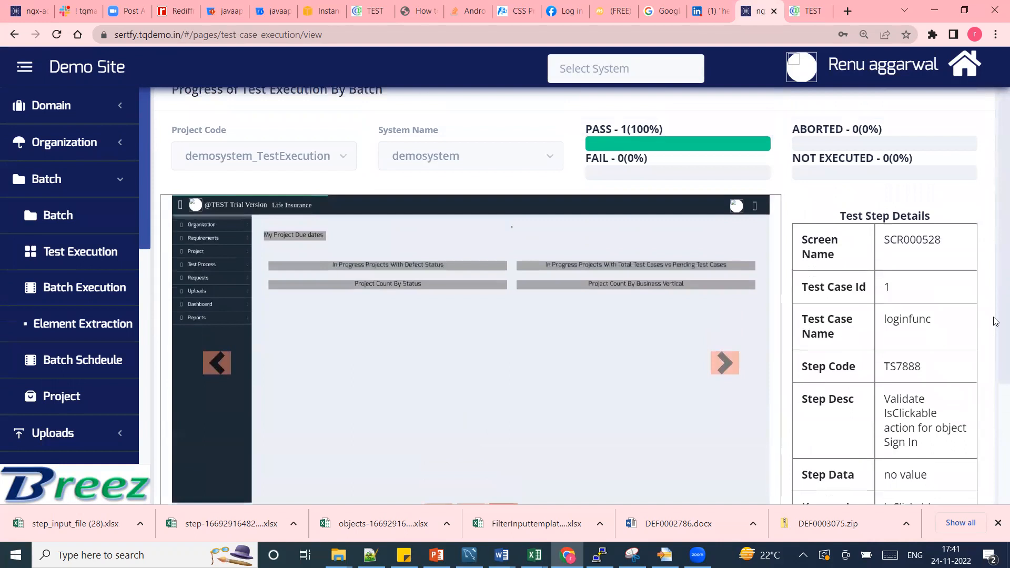
right_click(995, 416)
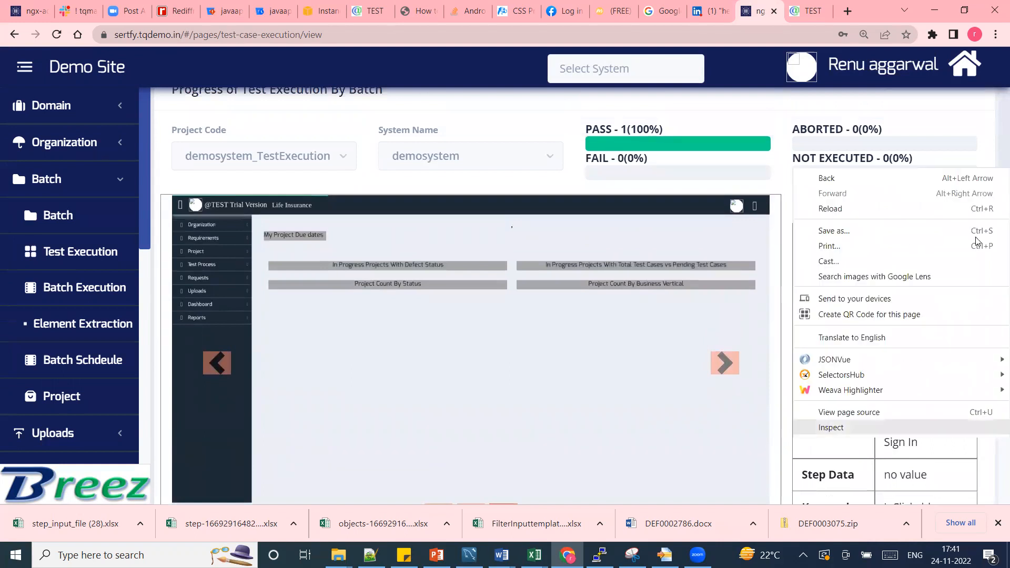
left_click(996, 126)
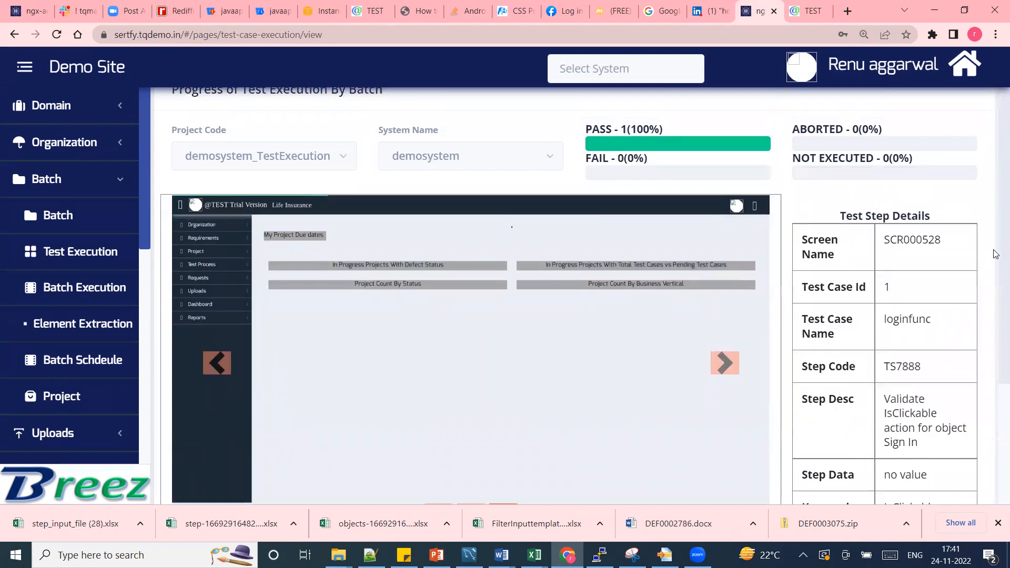
right_click(995, 318)
right_click(995, 363)
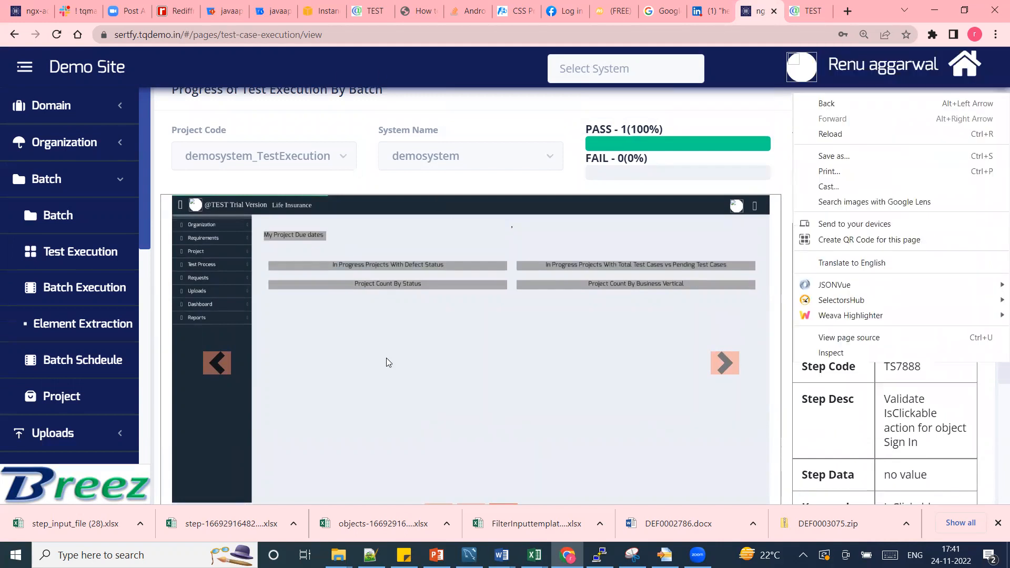
left_click(392, 102)
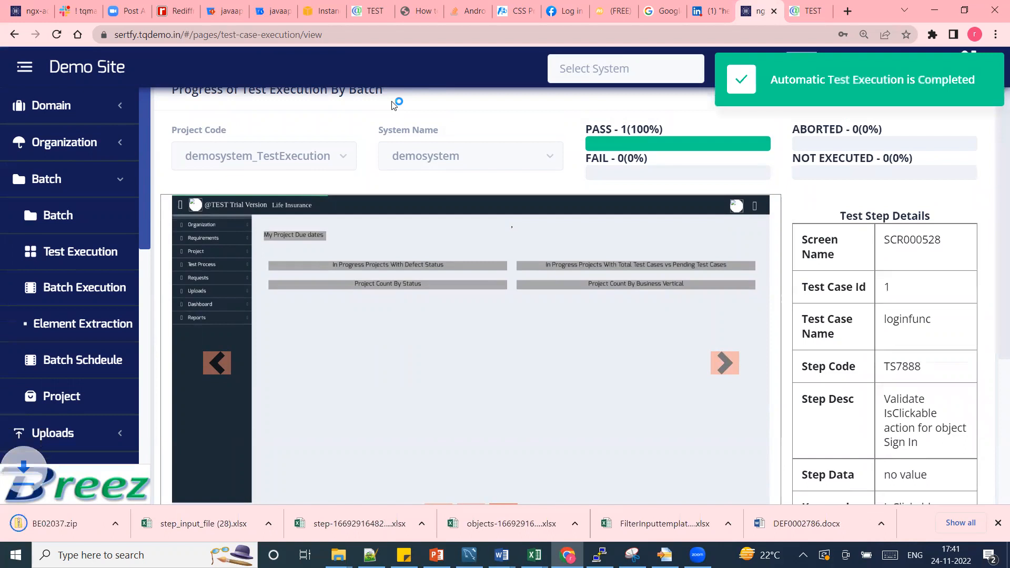
Open the screenshots workbook from the ScreenshotFiles folder of the downloaded BE02037.zip in Excel and enable editing.
left_click(53, 524)
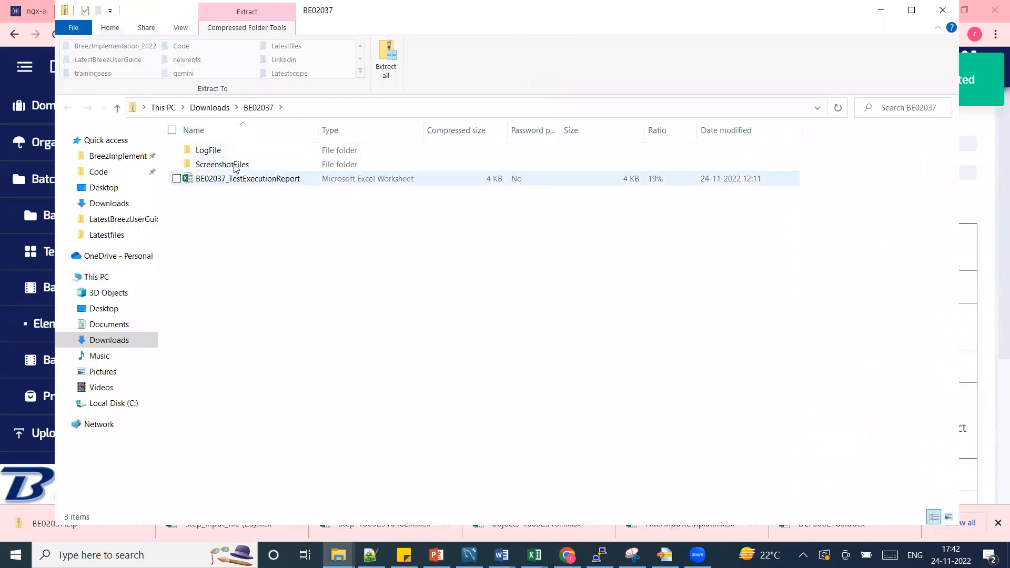
double_click(234, 164)
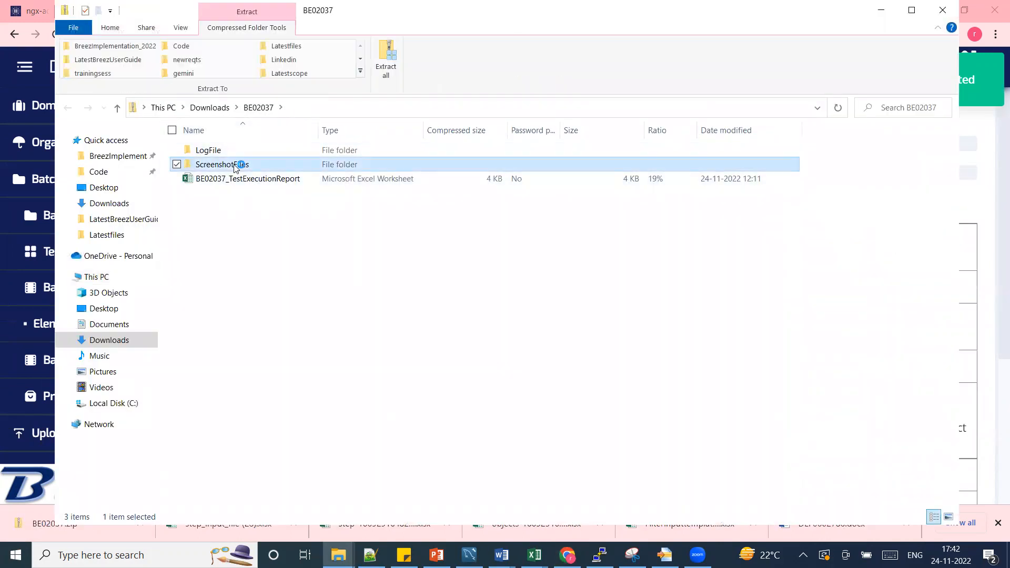
left_click(209, 156)
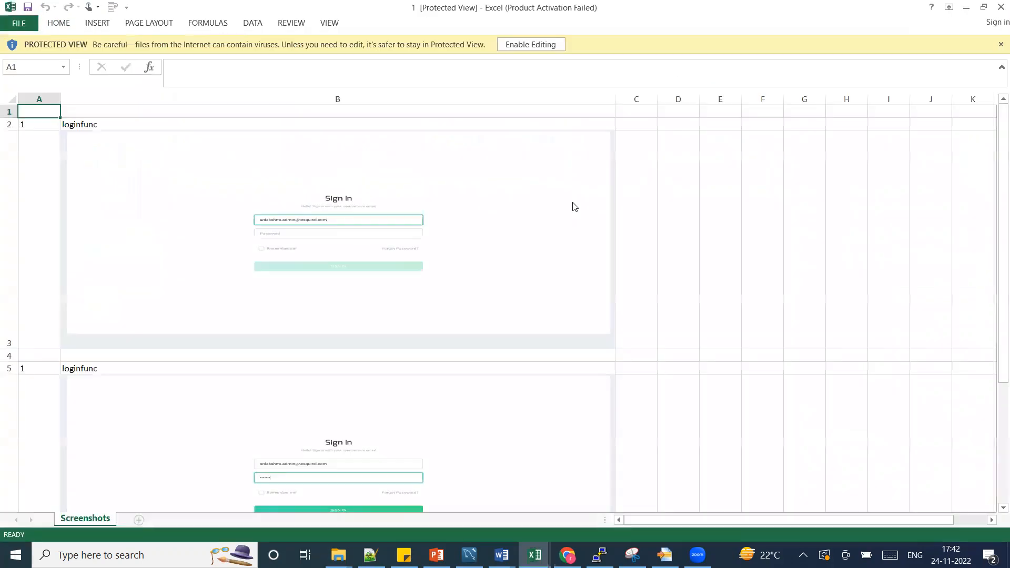
left_click(530, 46)
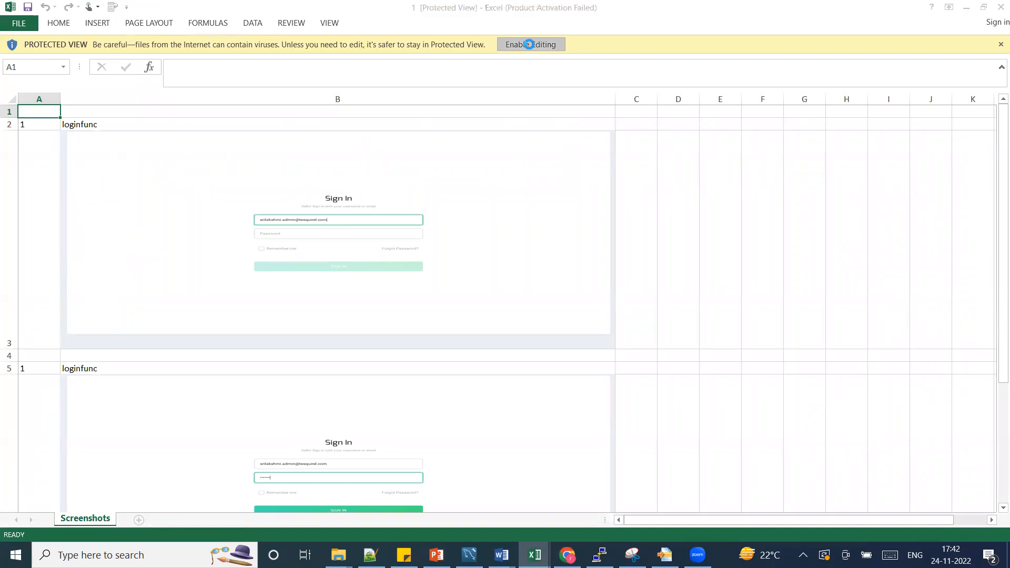